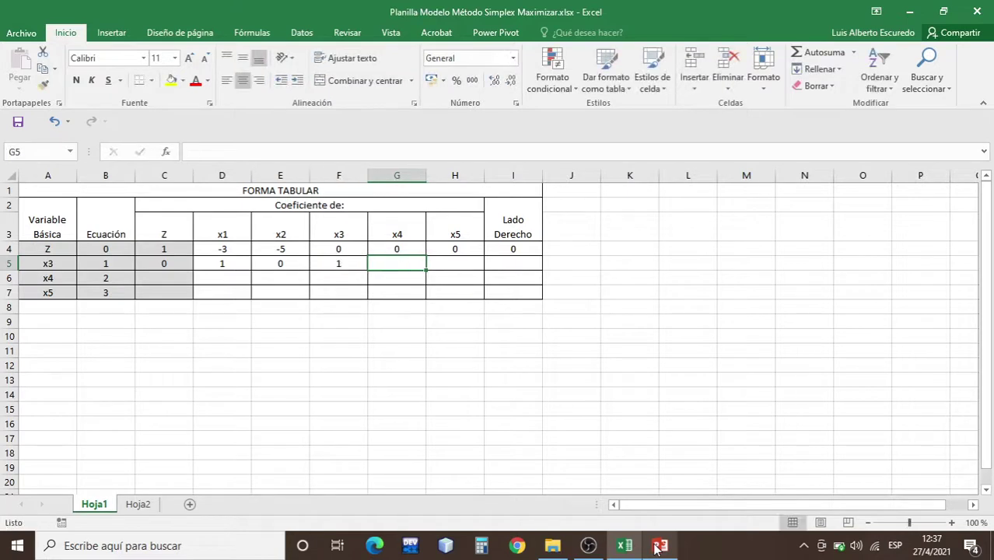
Complete the x3 row with coefficients 0 for x4 and 0 for x5, and a Lado Derecho of 4
text(0)
key(Tab)
text(0)
key(Tab)
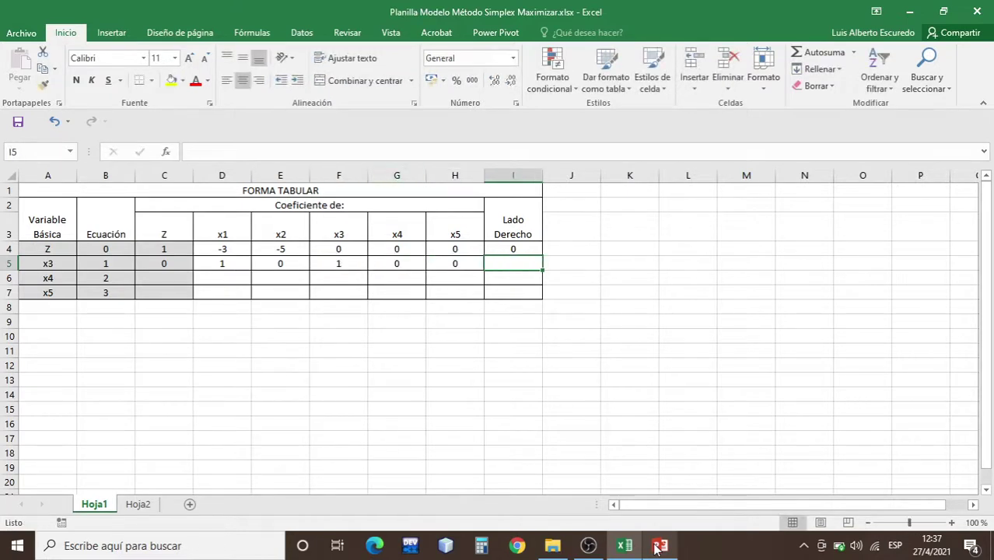
text(4)
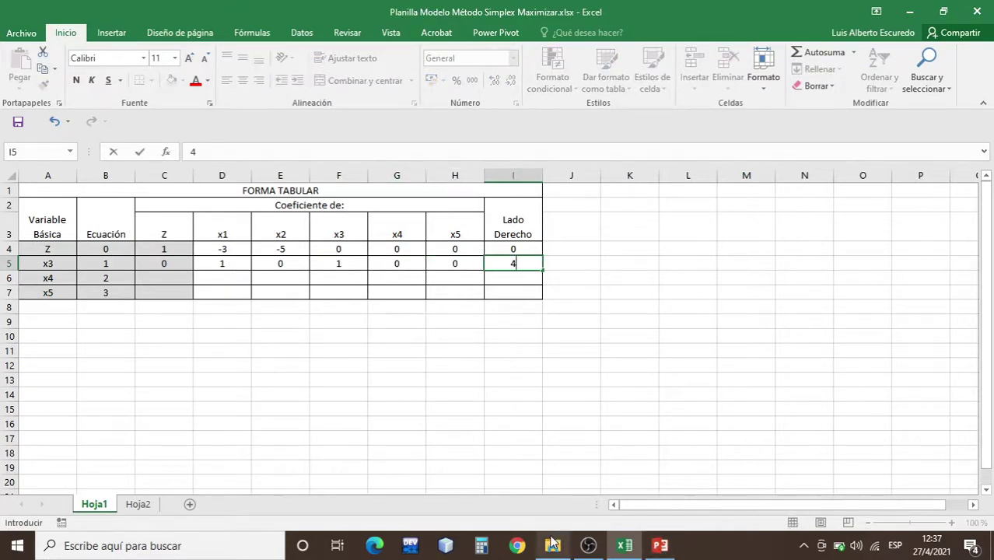
click(167, 279)
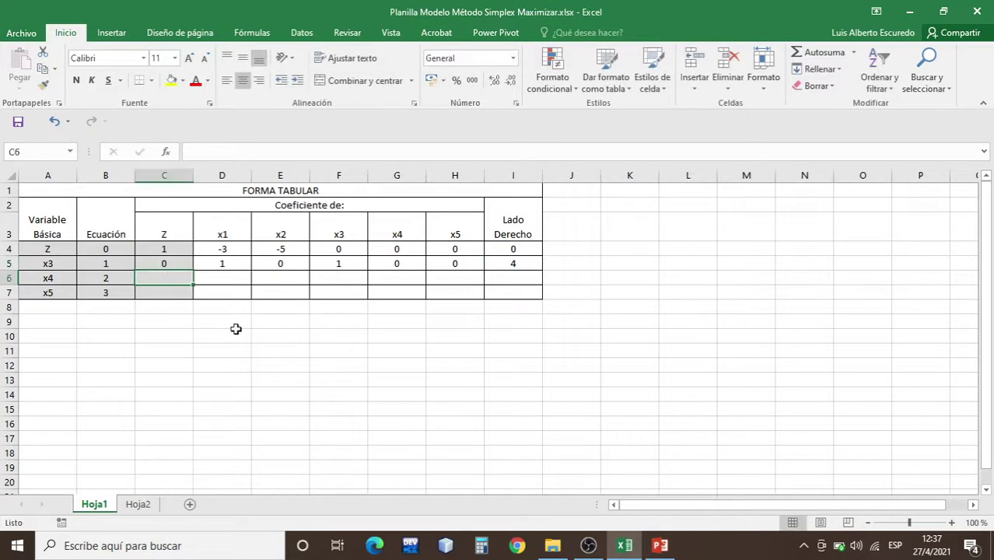
Check equation 2 on the PowerPoint slide and enter Z 0, x1 0 and x2 2 in the Excel sheet's x4 row
click(660, 546)
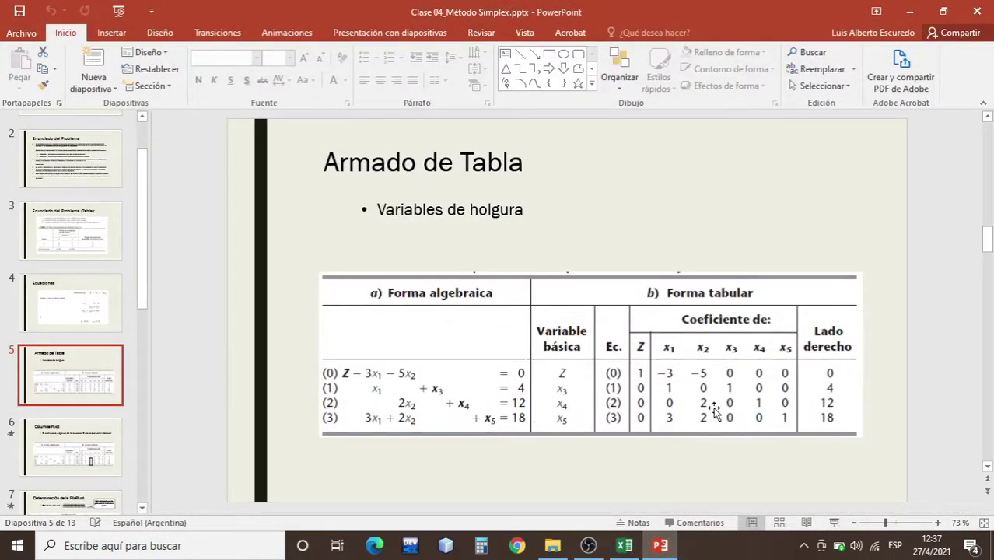
click(624, 547)
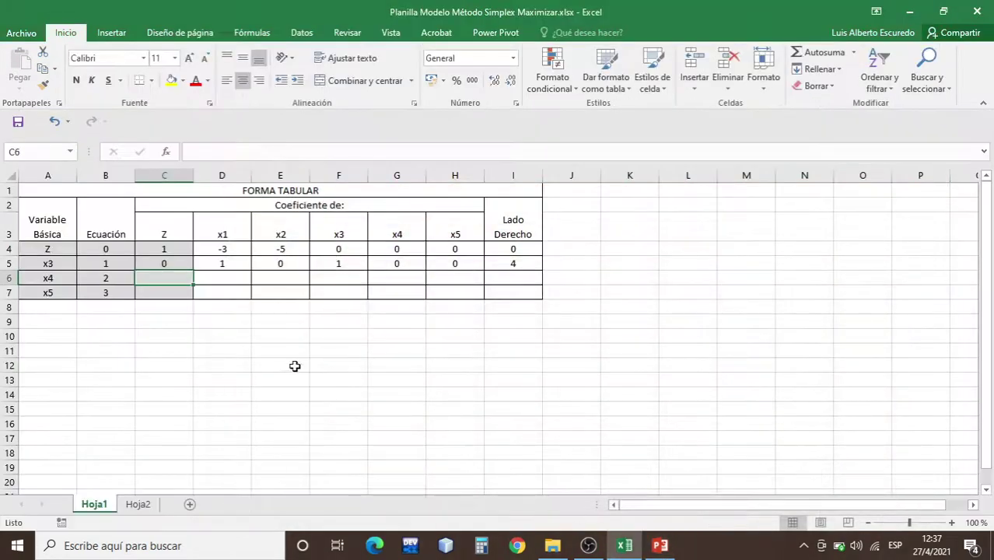
text(0)
key(Tab)
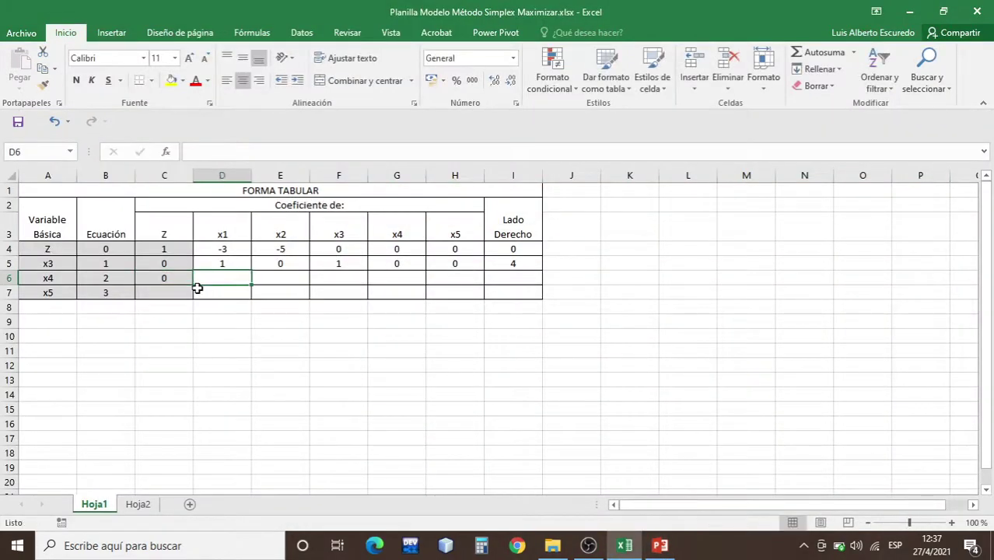
text(0)
key(Tab)
text(2)
key(Tab)
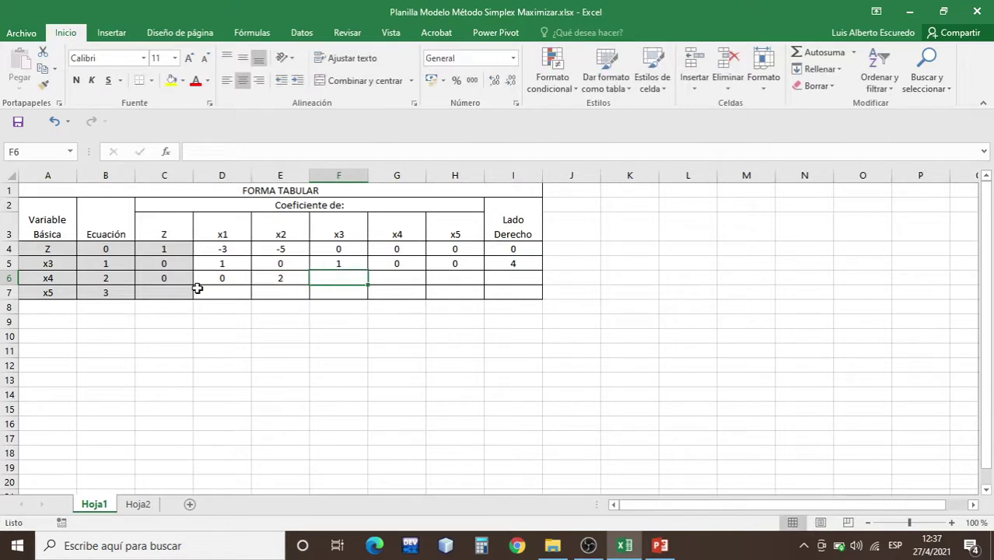
Finish the x4 row with x3 0, x4 1, x5 0 and a Lado Derecho of 12
text(0)
key(Tab)
text(1)
key(Tab)
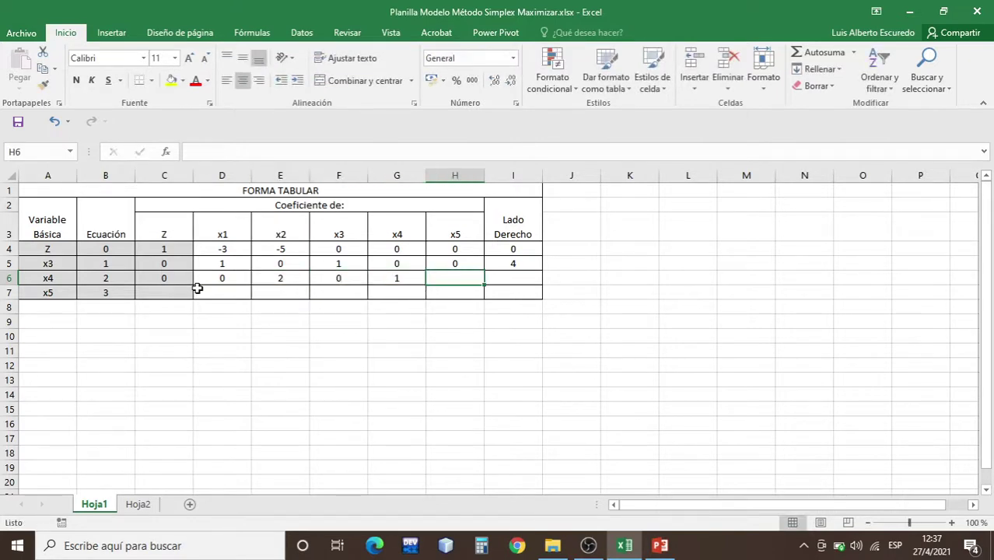
text(0)
key(Tab)
text(1)
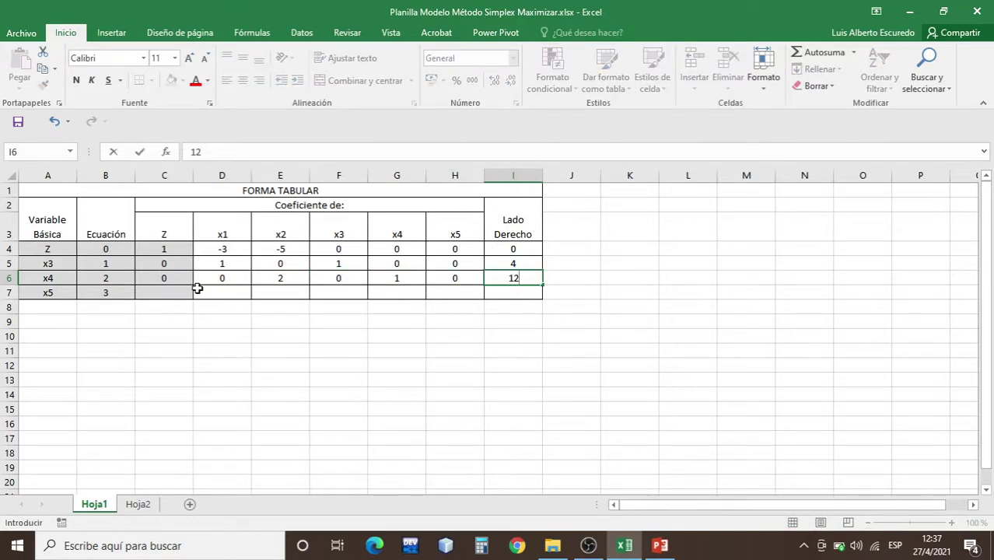
click(167, 295)
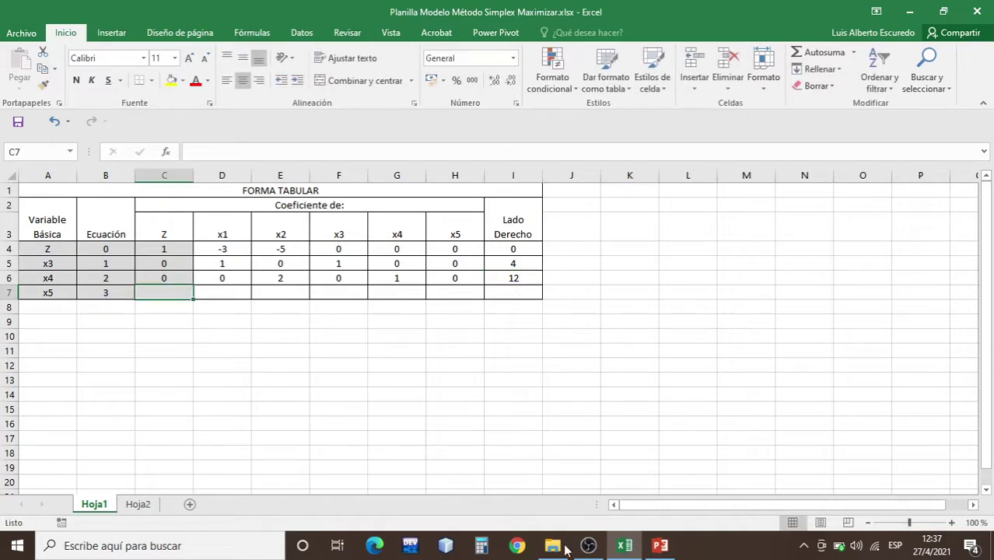
Check equation 3 on the PowerPoint slide and enter Z 0, x1 3 and x2 2 in the Excel sheet's x5 row
click(660, 546)
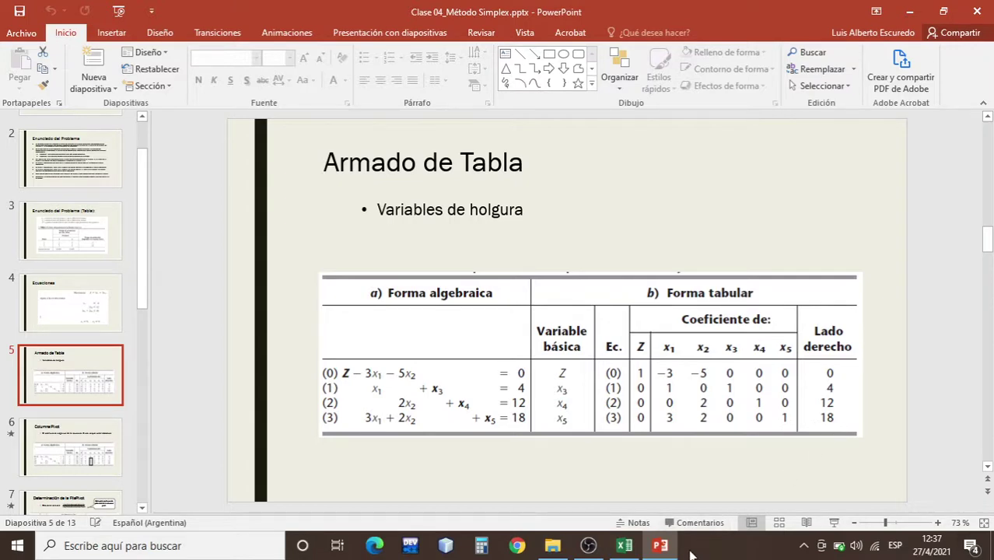
click(661, 547)
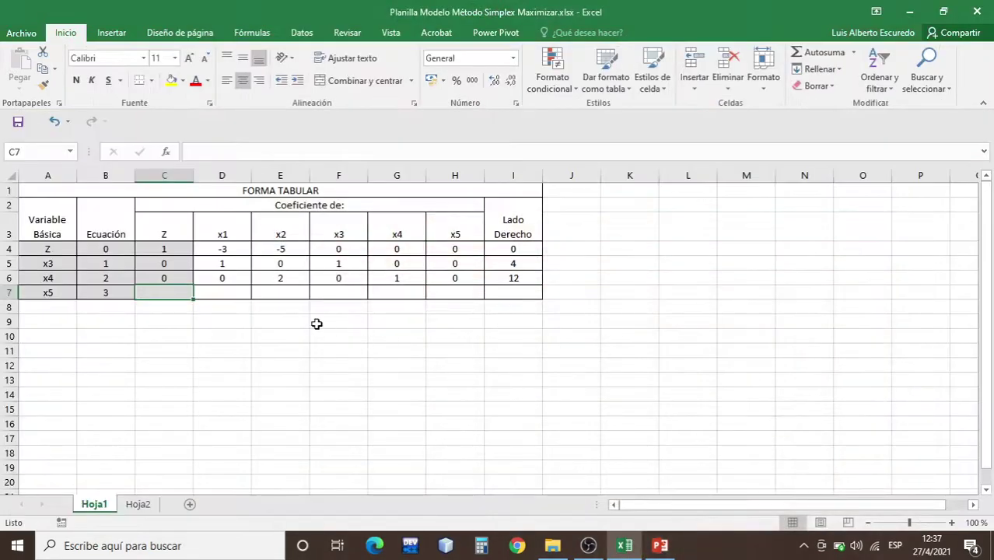
text(0)
key(Tab)
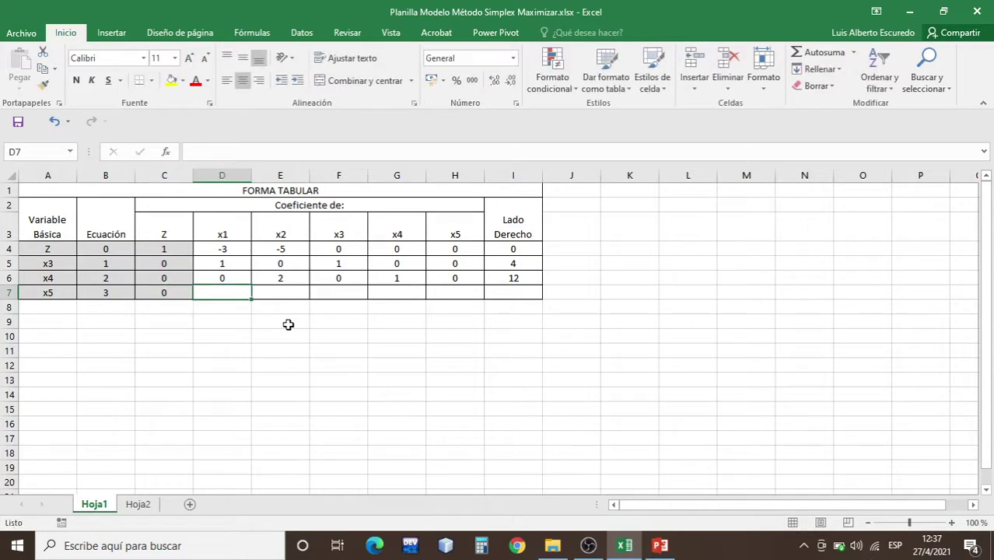
text(3)
key(Tab)
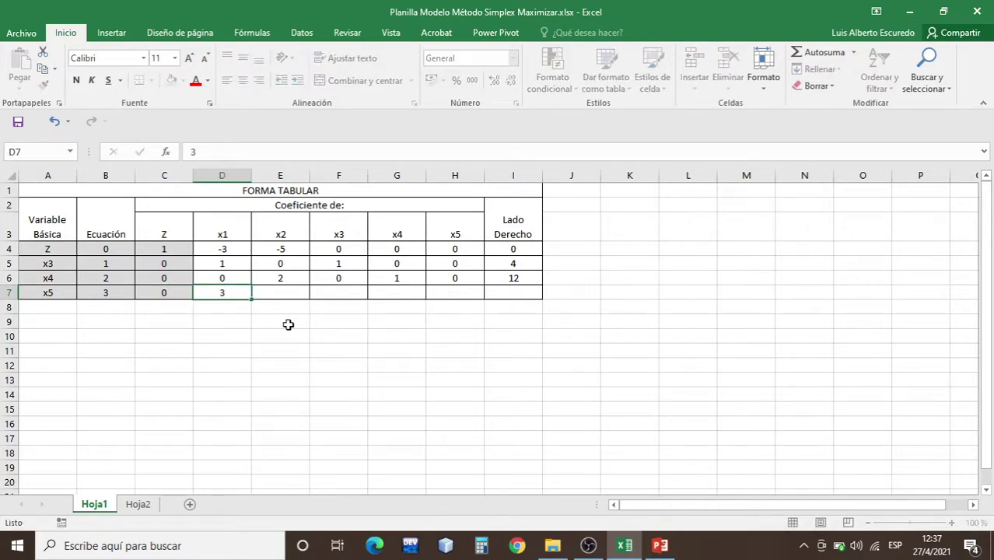
text(2)
key(Tab)
Finish the x5 row with x3 0, x4 0, x5 1 and a Lado Derecho of 18
text(0)
key(Tab)
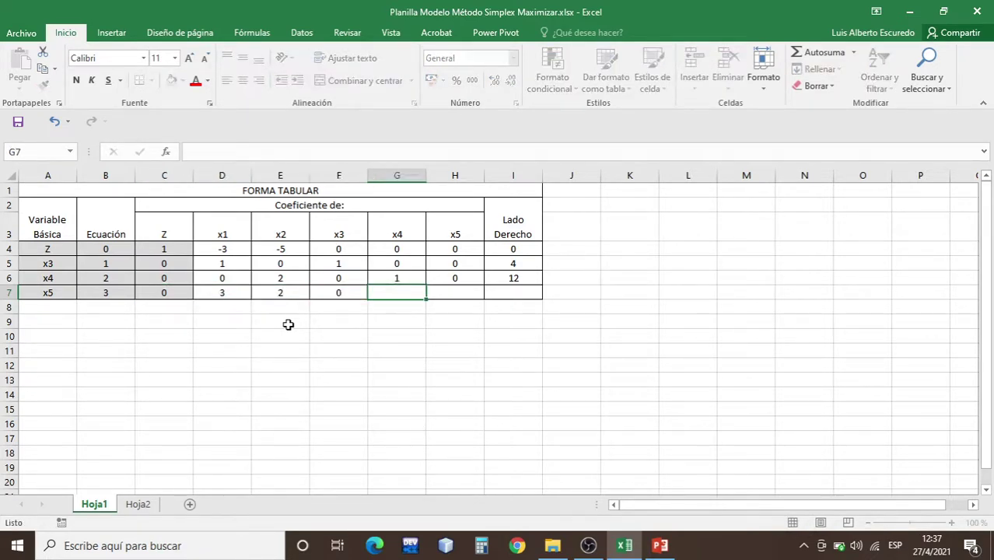
text(0)
key(Tab)
text(1)
key(Tab)
text(18)
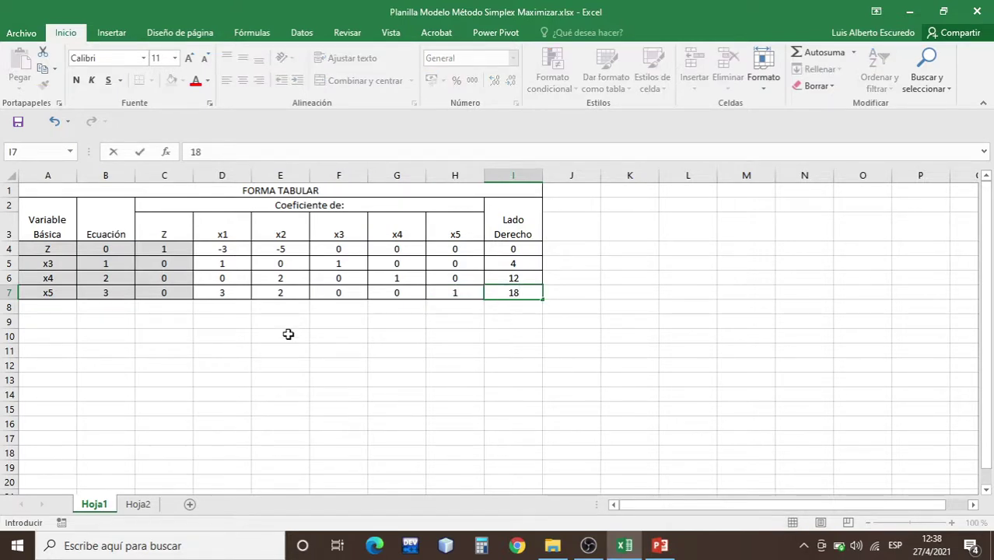
click(288, 335)
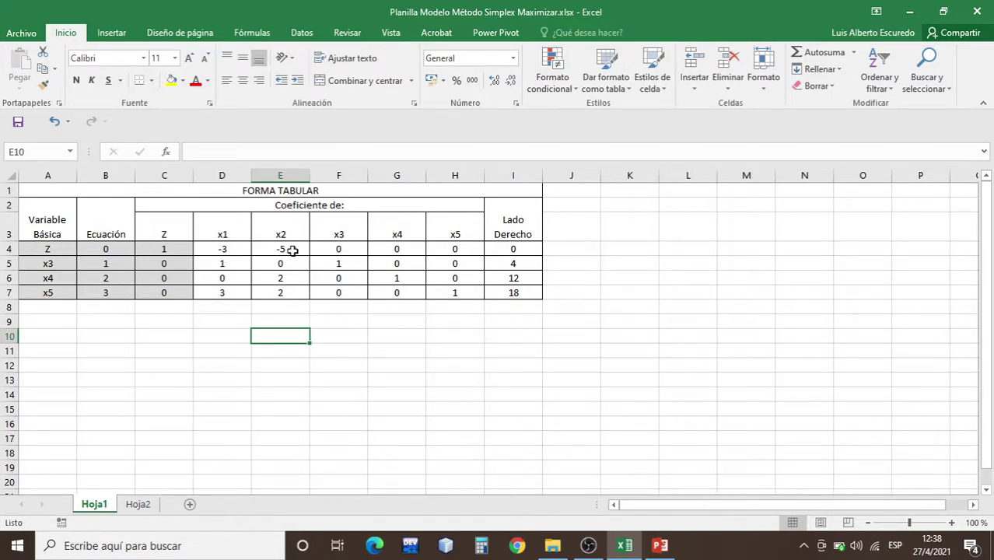
click(182, 80)
click(221, 196)
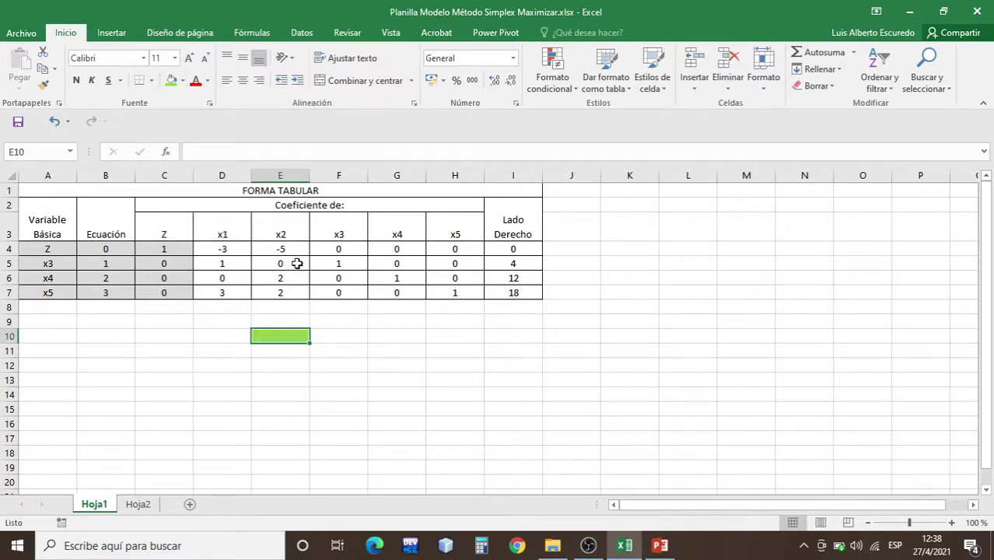
drag(278, 263, 278, 291)
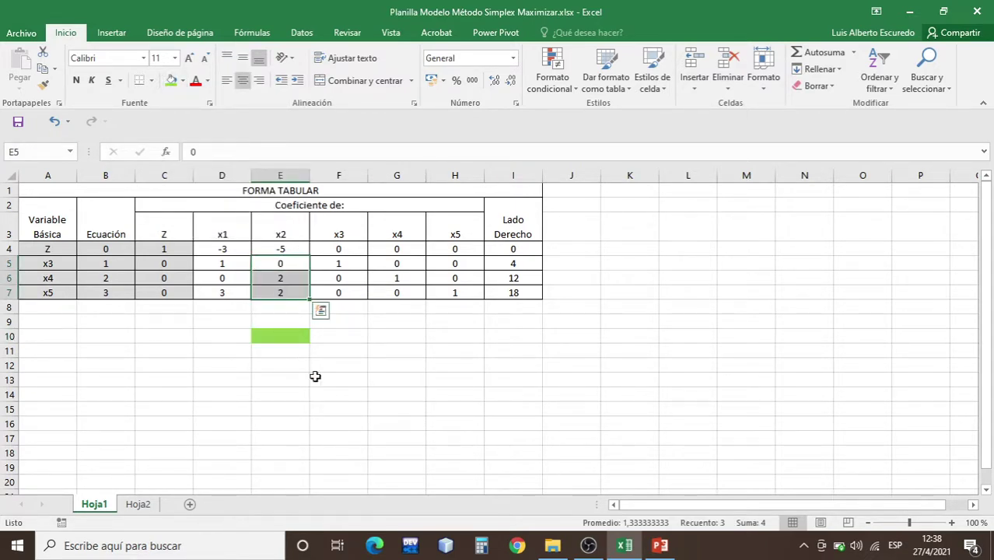
click(296, 280)
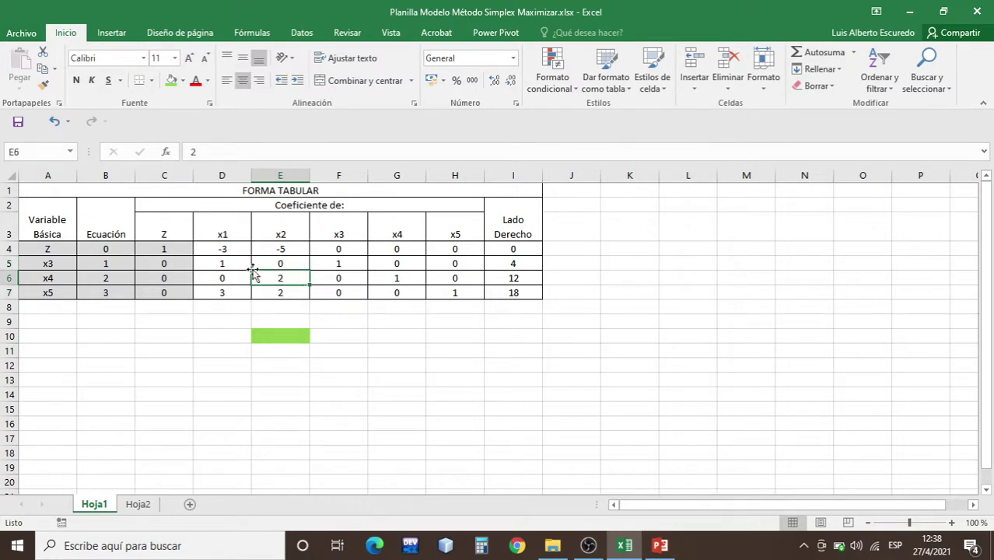
click(54, 123)
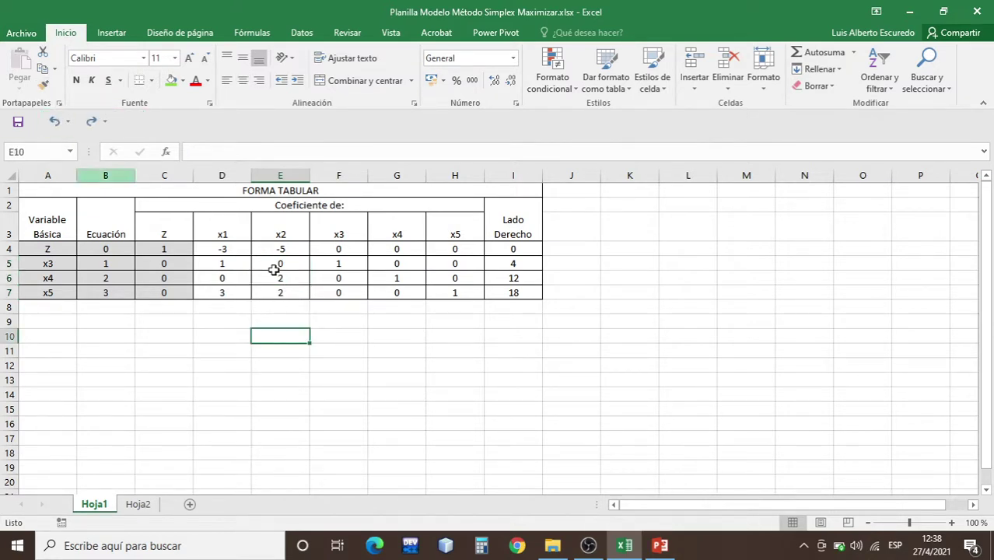
Fill the x2 coefficients of equations 1 to 3 (E5:E7) with light green to mark the pivot column
drag(288, 261, 287, 289)
click(171, 81)
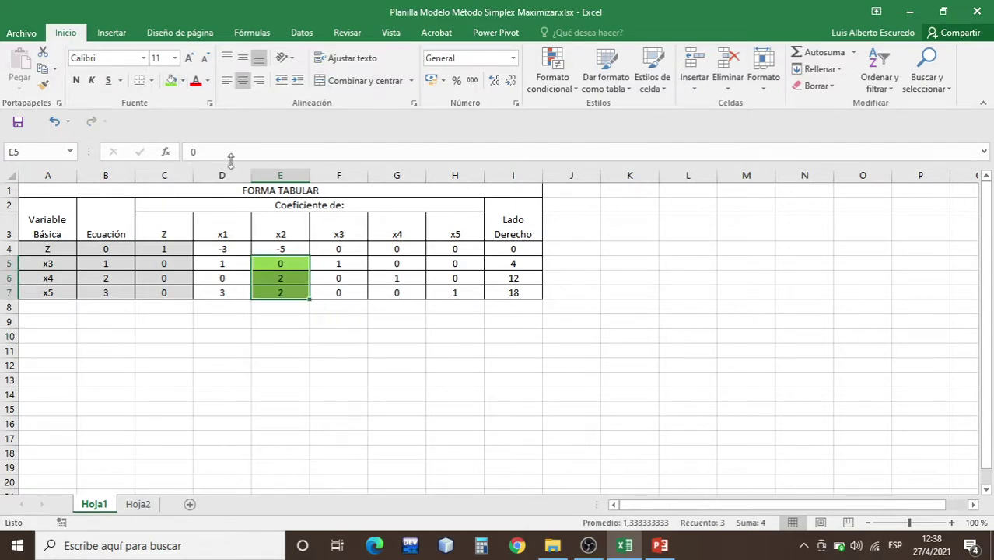
click(393, 393)
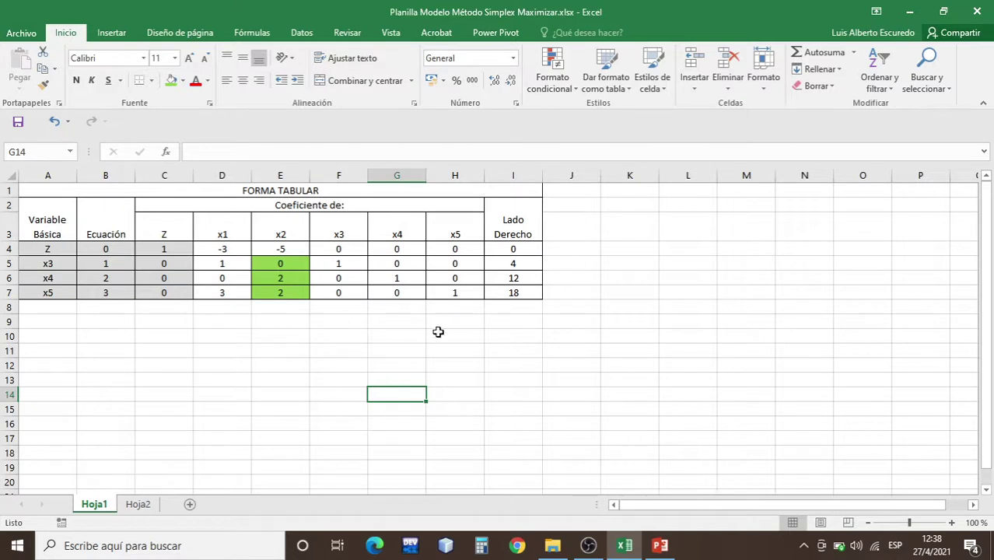
Divide the x3 row's Lado Derecho by its x2 coefficient with the formula =I5/E5 in J5
click(515, 263)
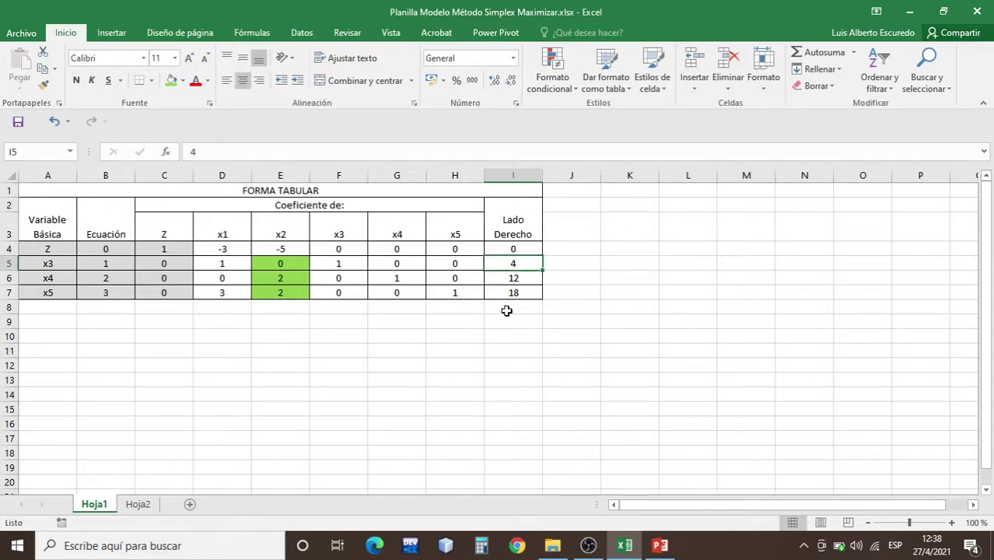
click(281, 265)
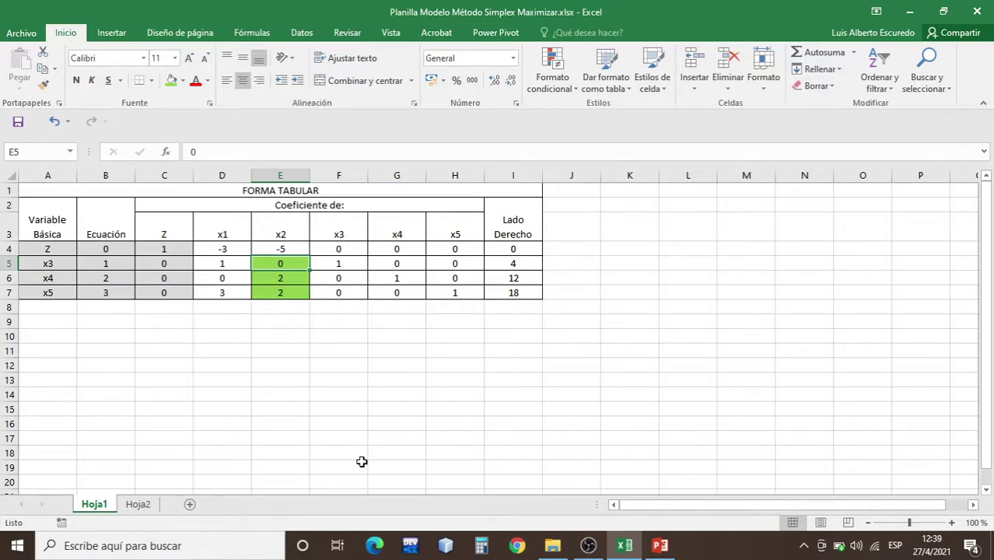
click(577, 265)
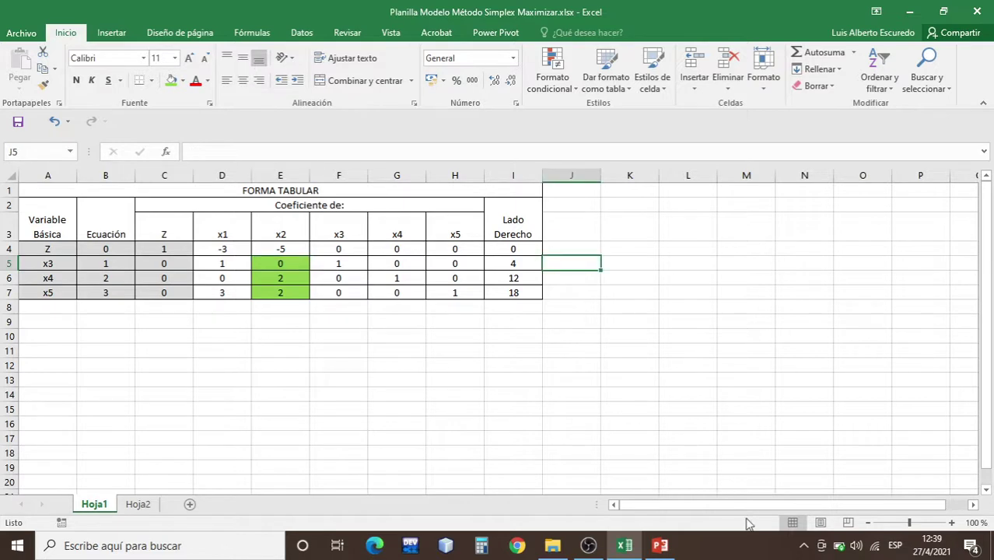
text(=)
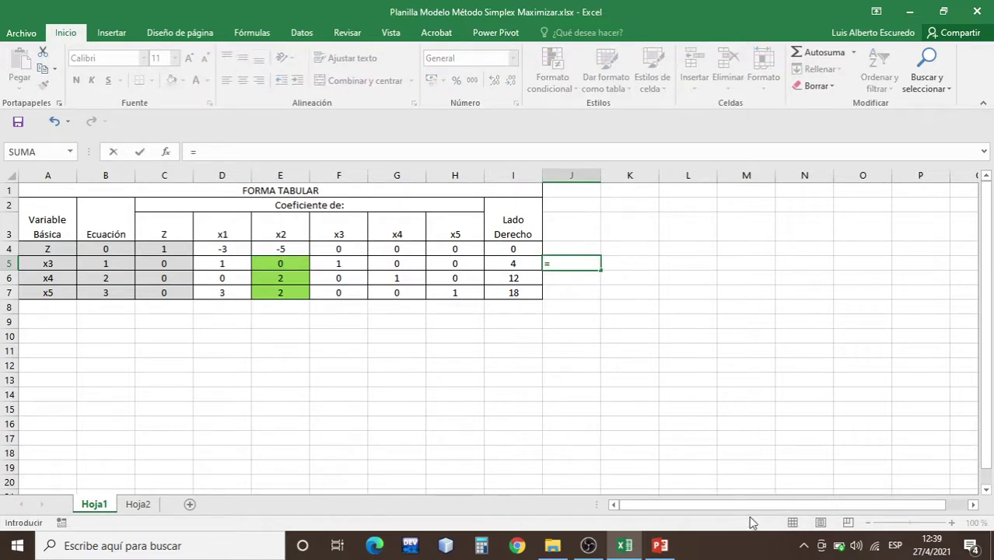
click(510, 265)
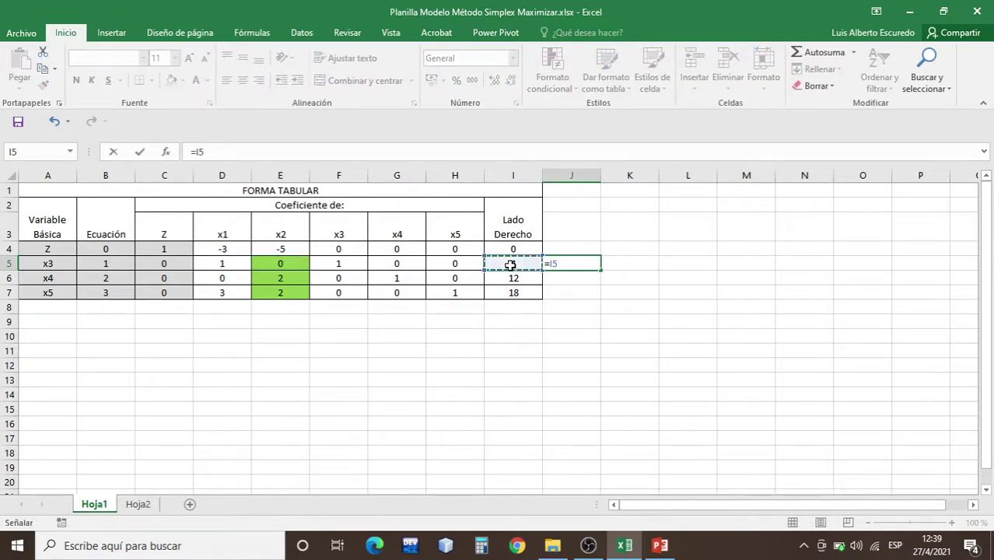
text(/)
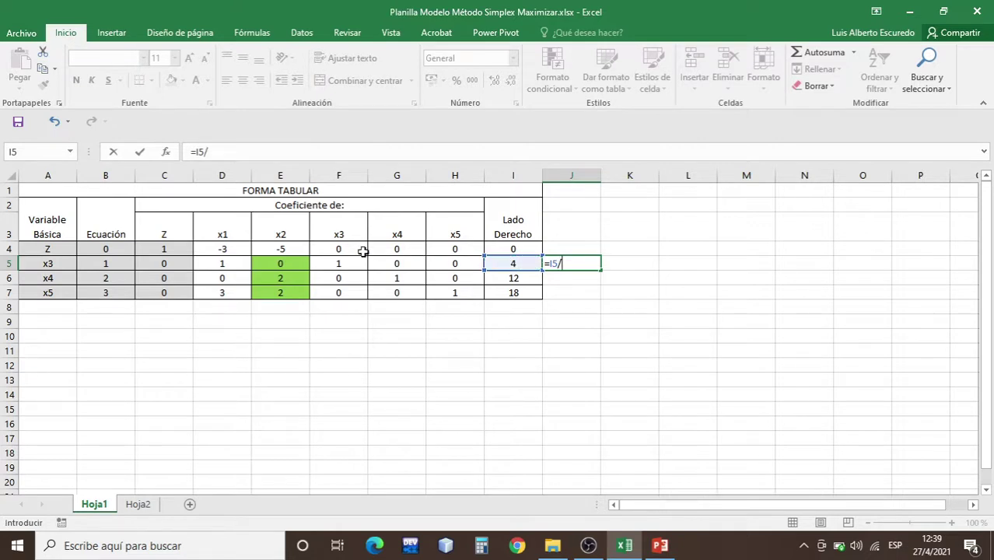
click(292, 265)
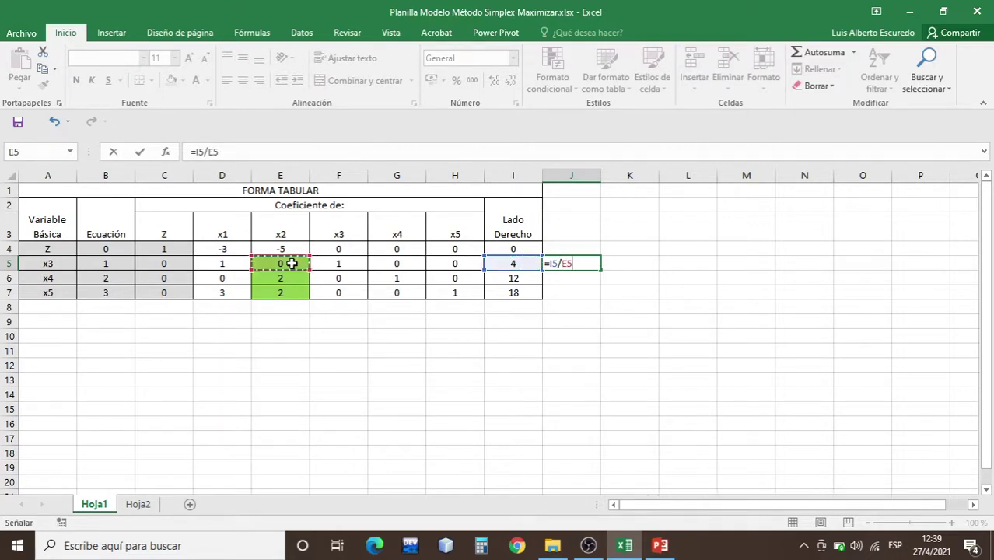
key(Return)
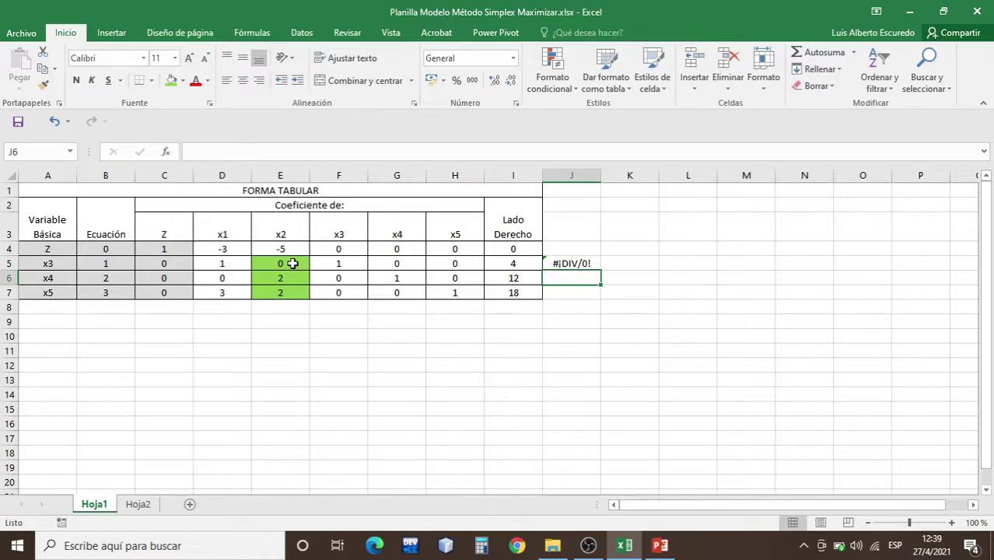
Copy the ratio formula from J5 down to J7 for the x4 and x5 rows
click(565, 263)
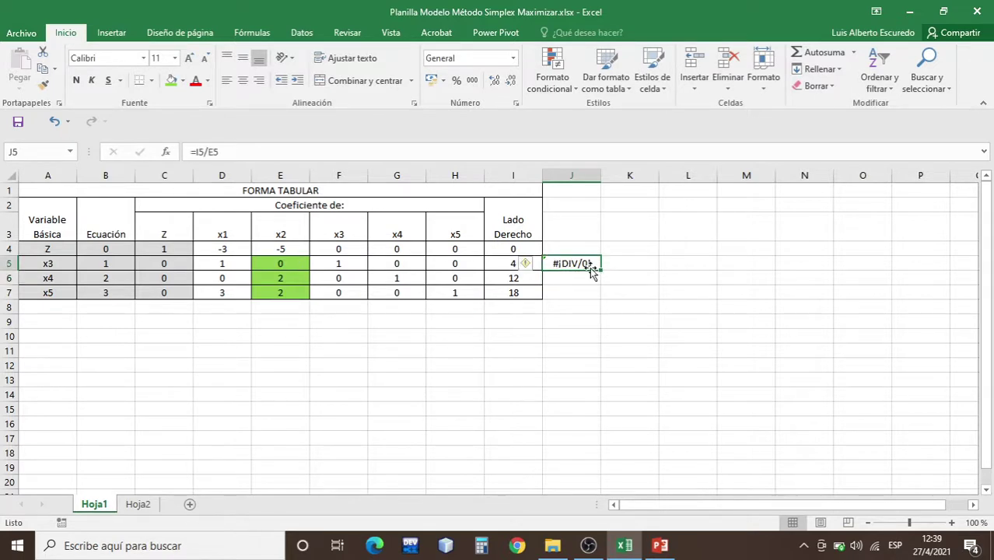
drag(602, 271, 595, 296)
click(589, 420)
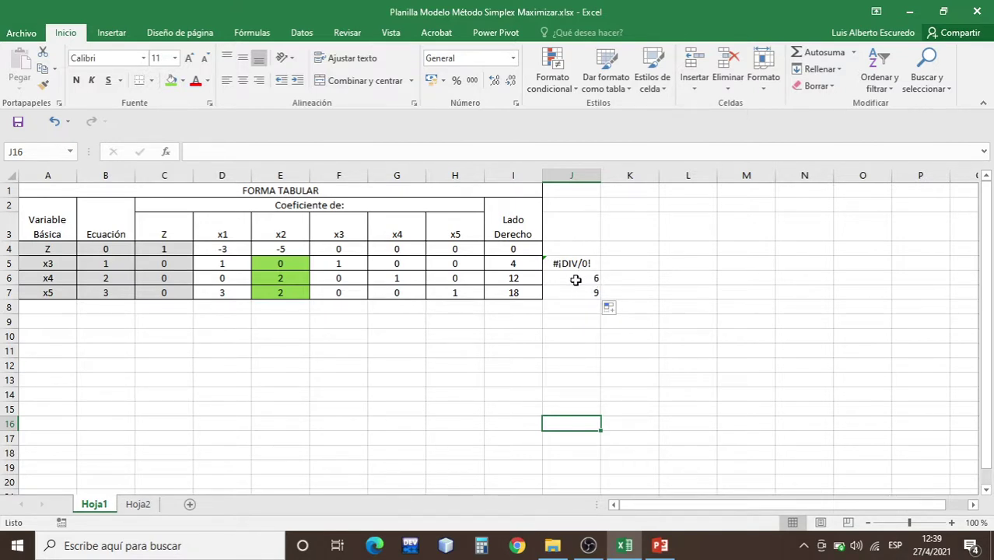
Fill the x4 row from x1 to Lado Derecho (D6:I6) with light green to mark the pivot row
drag(520, 279, 229, 278)
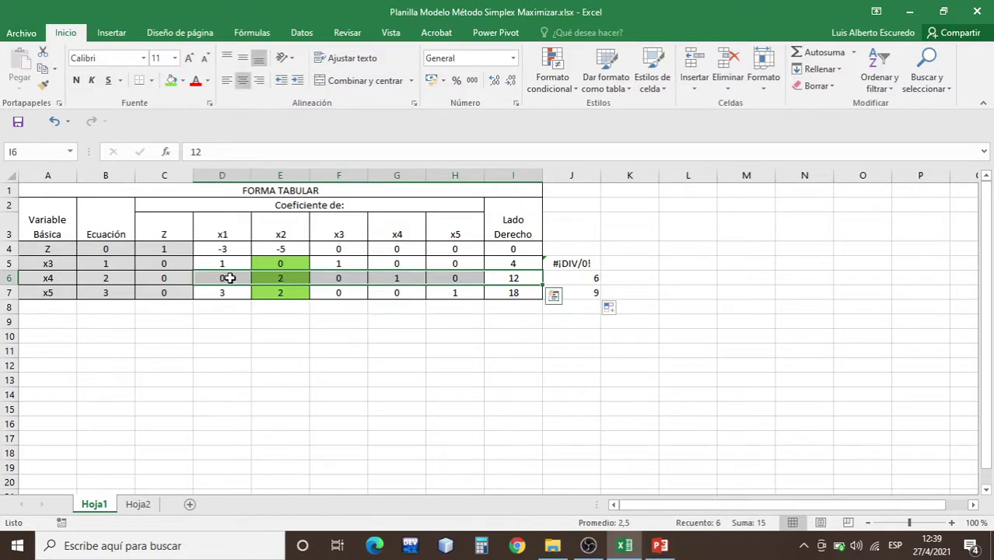
click(170, 80)
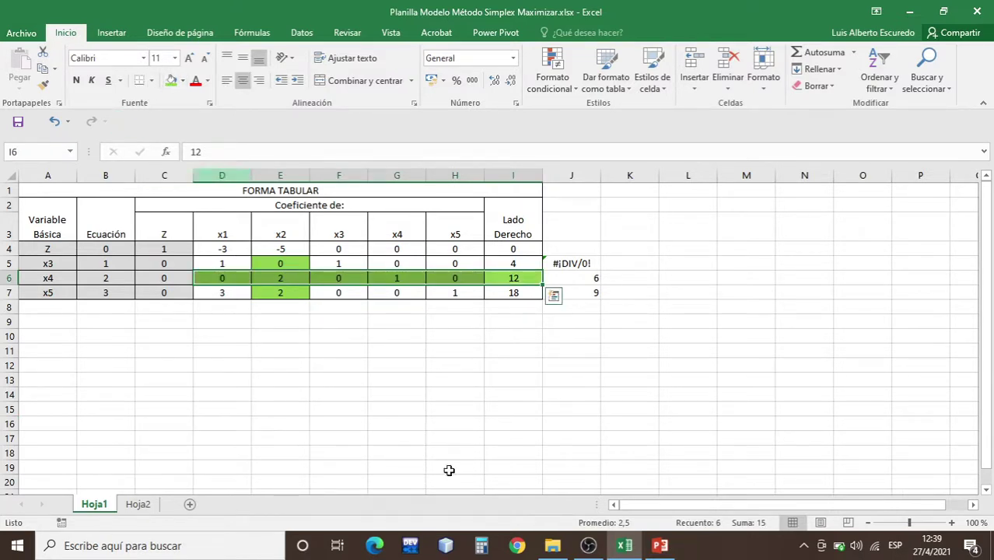
Change the font colour of the pivot element in E6 to red
click(512, 420)
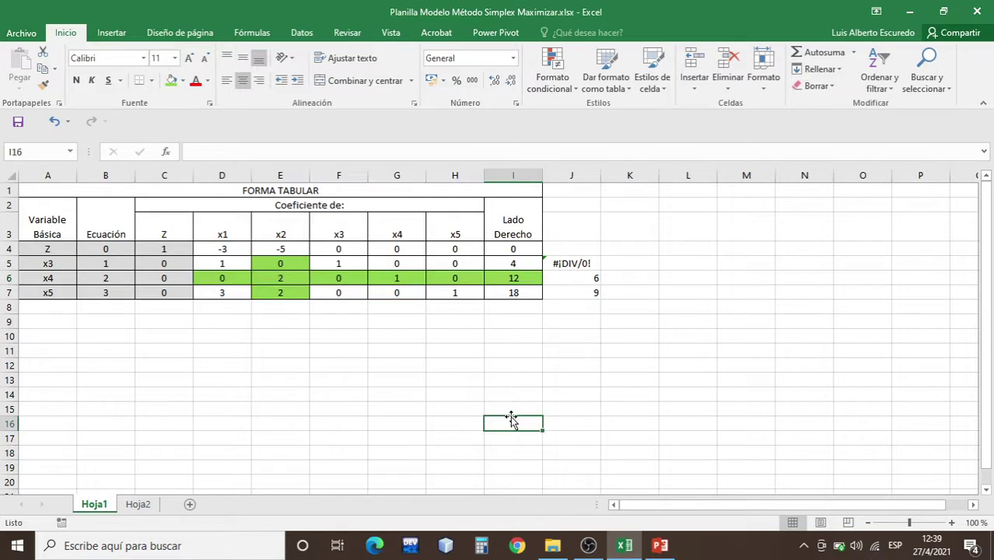
click(283, 279)
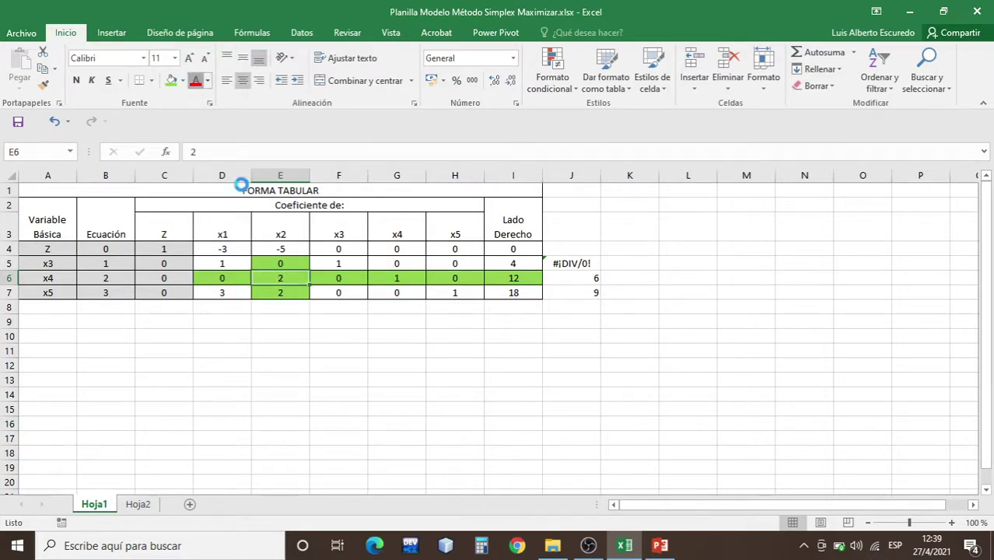
click(482, 407)
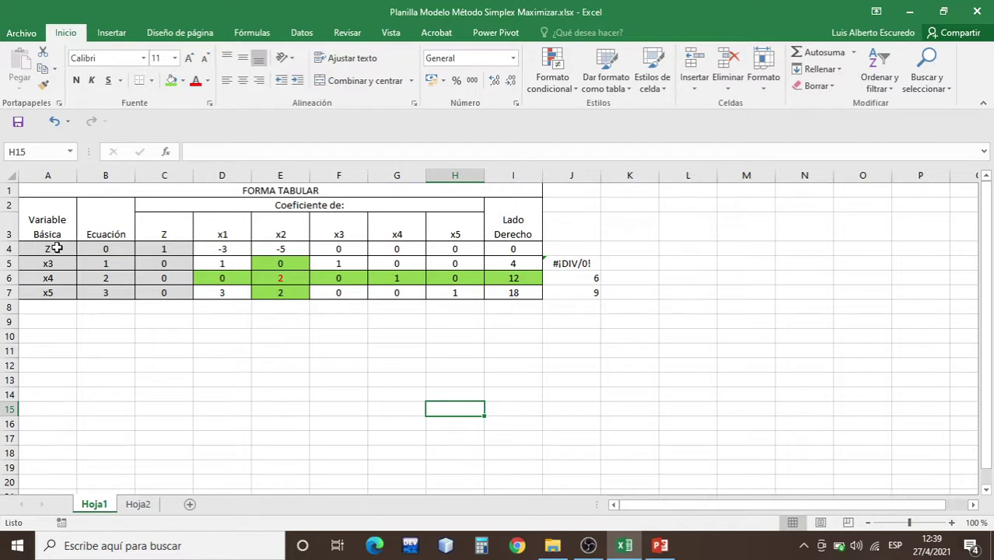
Copy the tableau rows Z to x5 (A4:I7) and paste them starting at A9 for the next iteration
drag(66, 248, 494, 295)
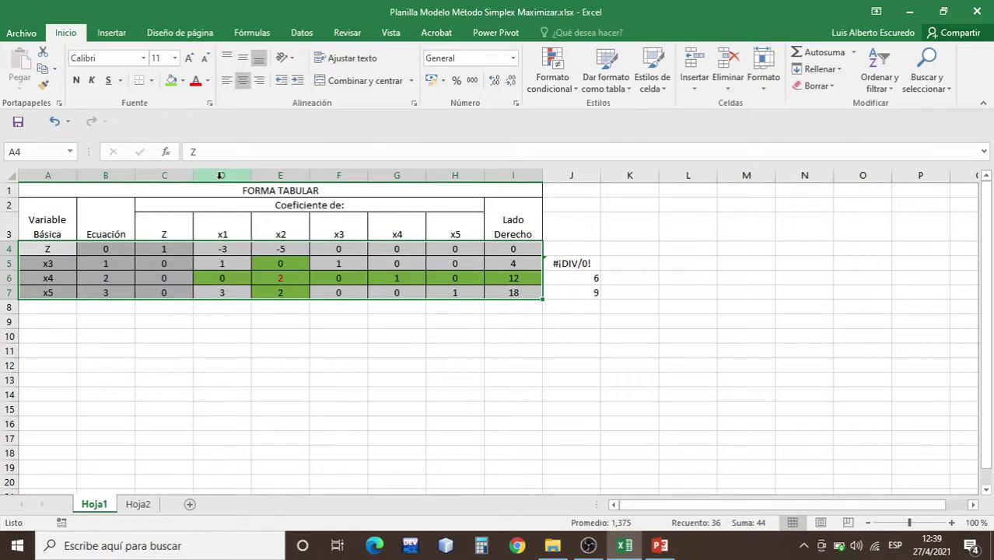
click(44, 68)
click(52, 318)
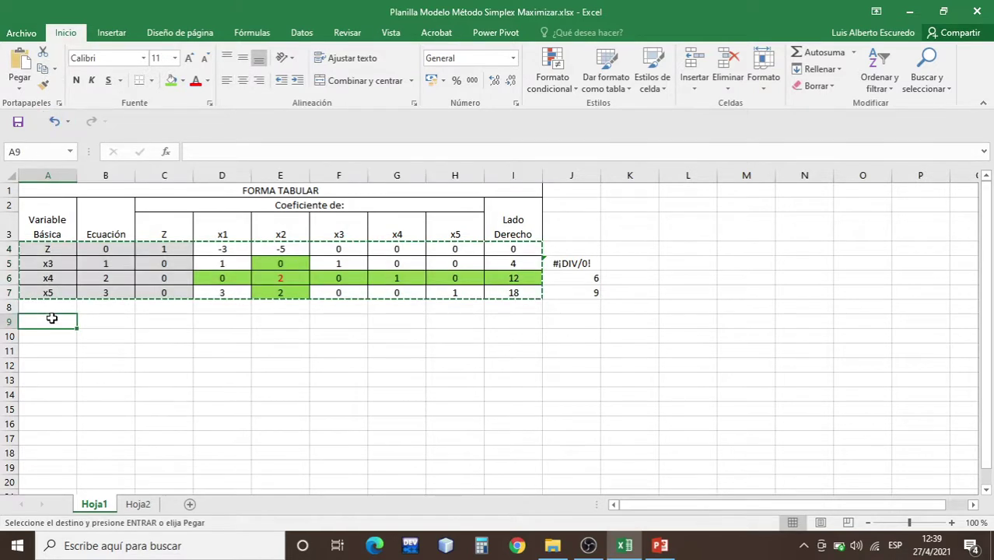
click(23, 70)
click(263, 349)
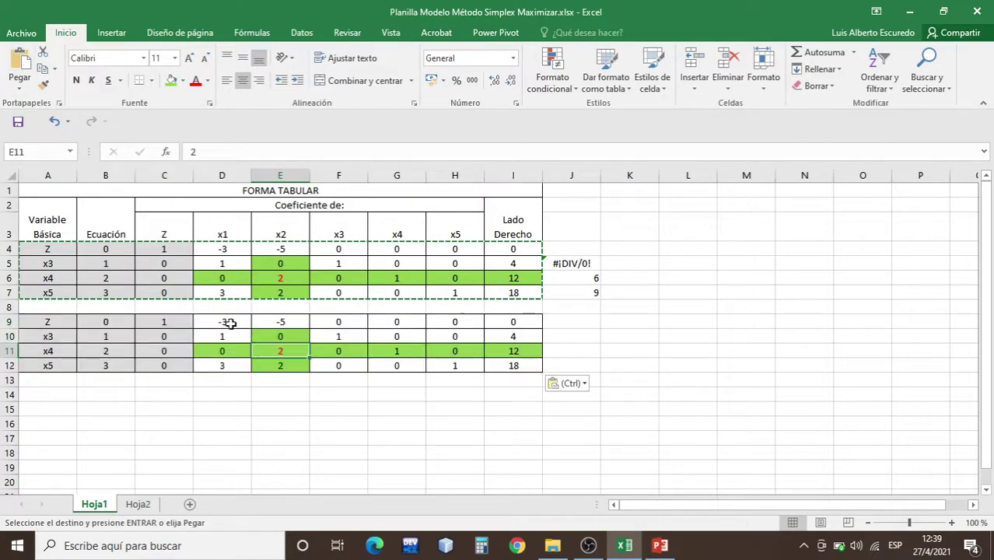
Clear the coefficients and Lado Derecho values from the copied tableau (D9:I12) and remove its green fill
drag(228, 319, 504, 366)
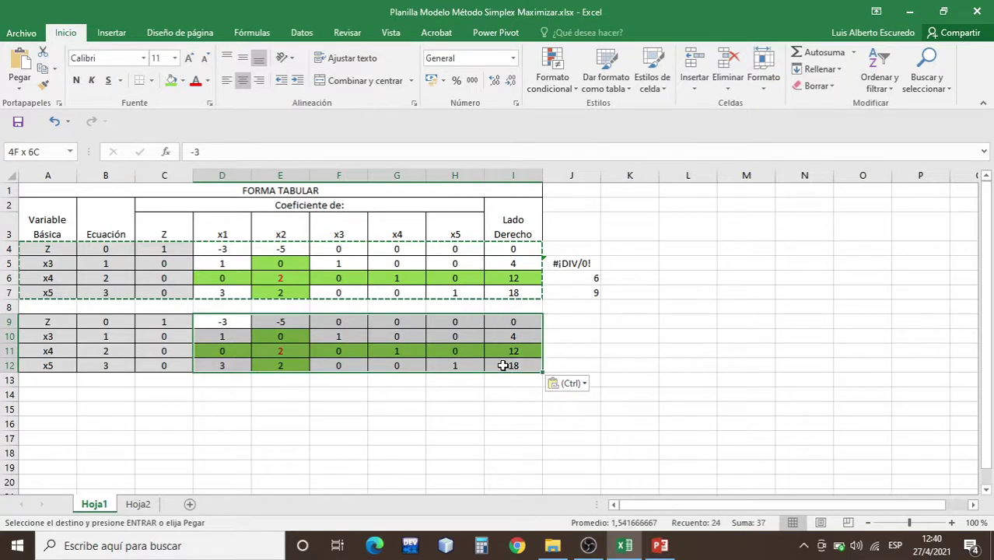
key(Delete)
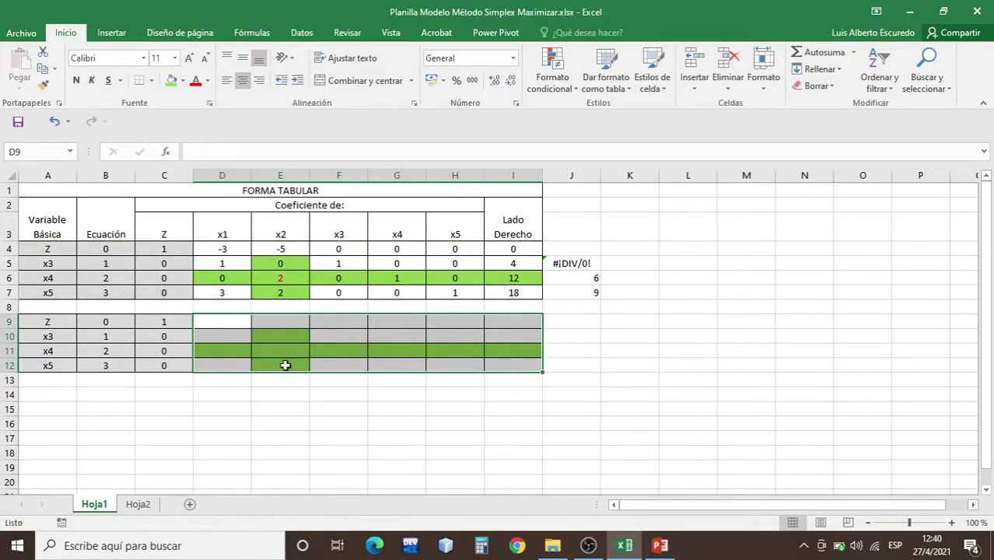
drag(235, 350, 499, 353)
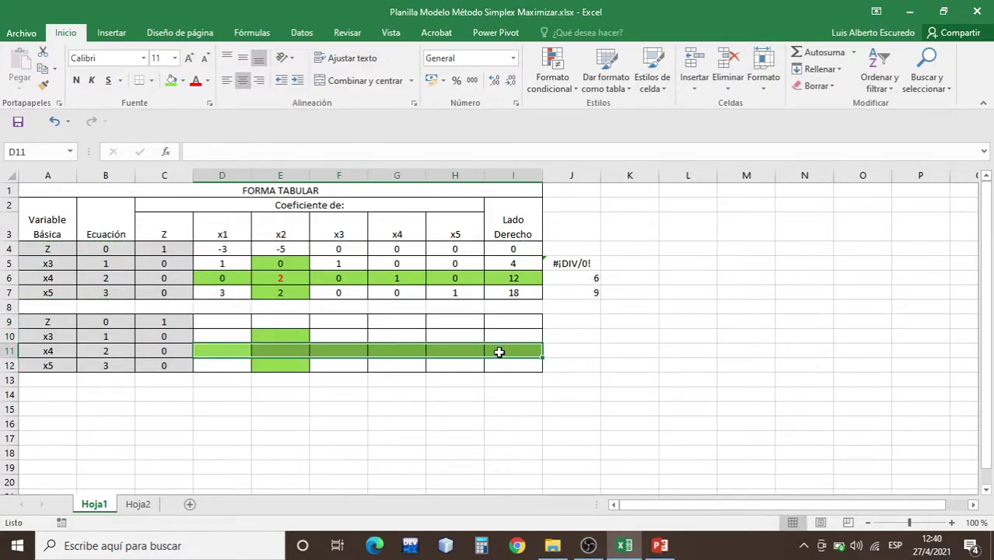
click(183, 82)
click(207, 212)
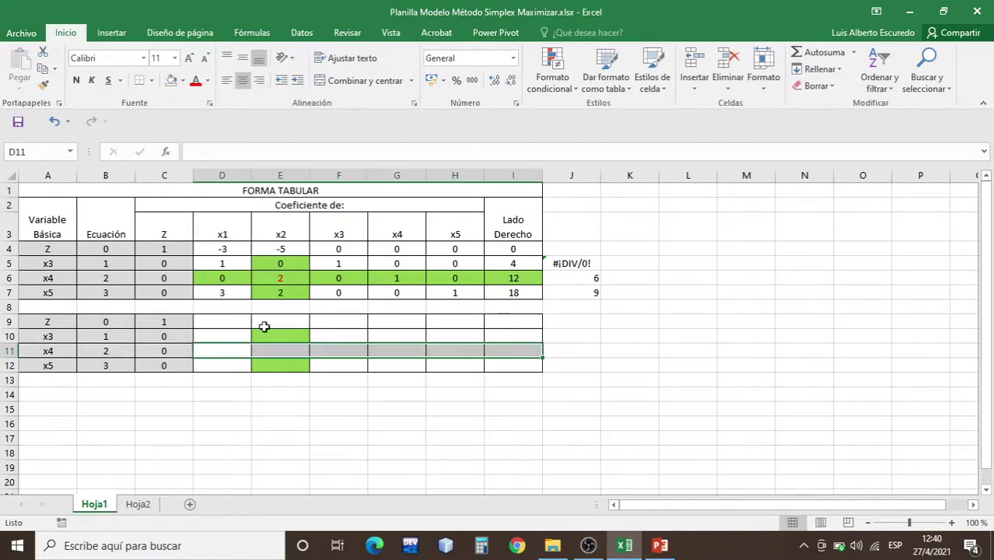
drag(271, 317, 278, 365)
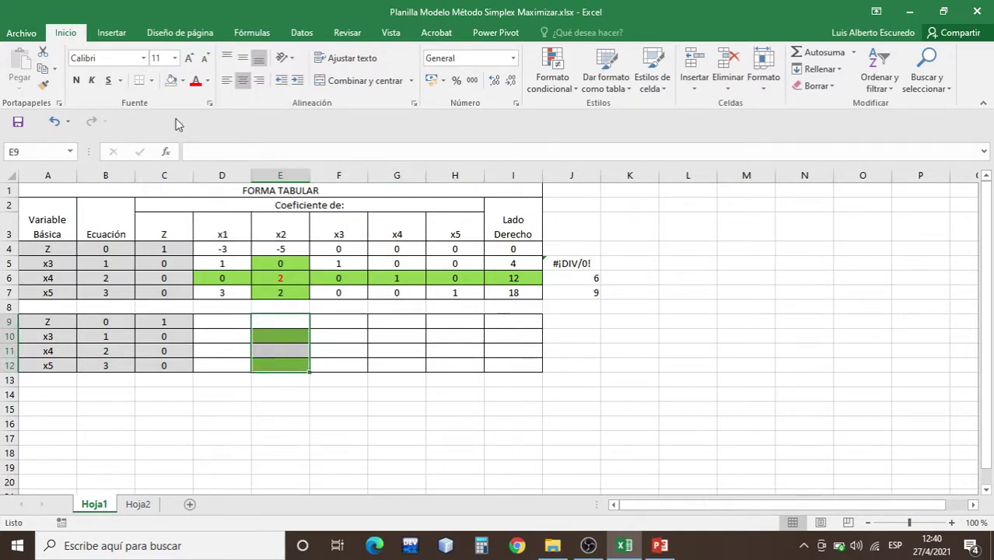
click(175, 86)
click(584, 402)
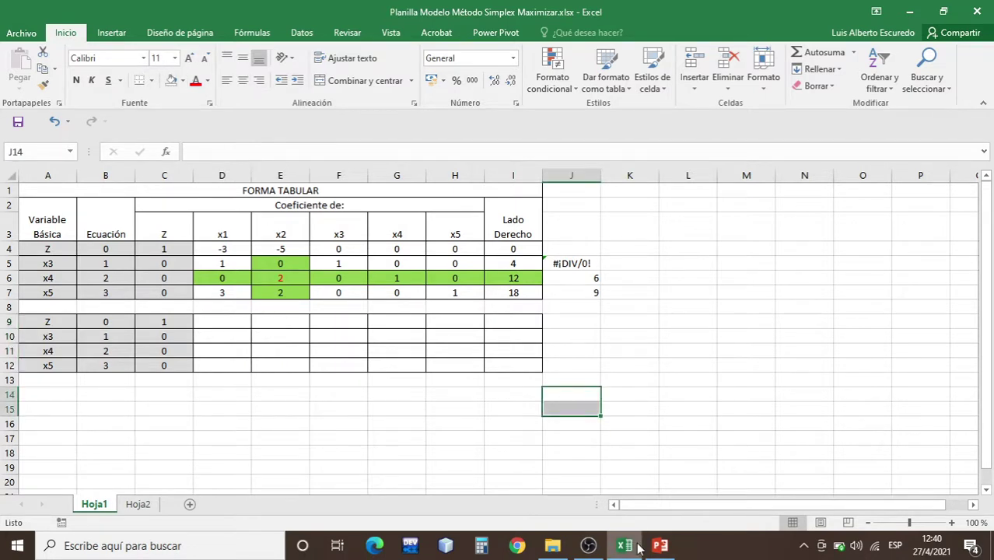
Replace the leaving basic variable x4 with the entering variable x2 in A11
mouse_move(638, 548)
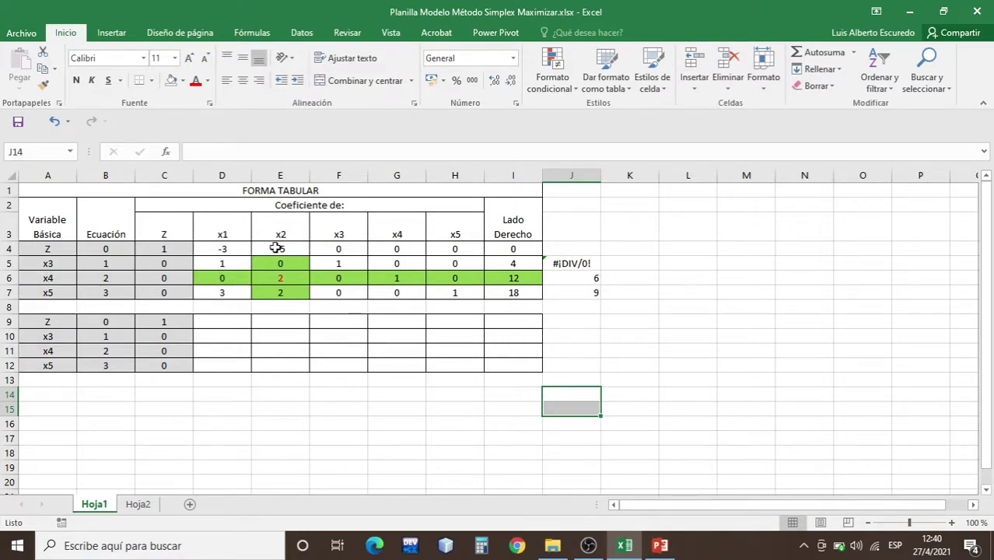
click(50, 350)
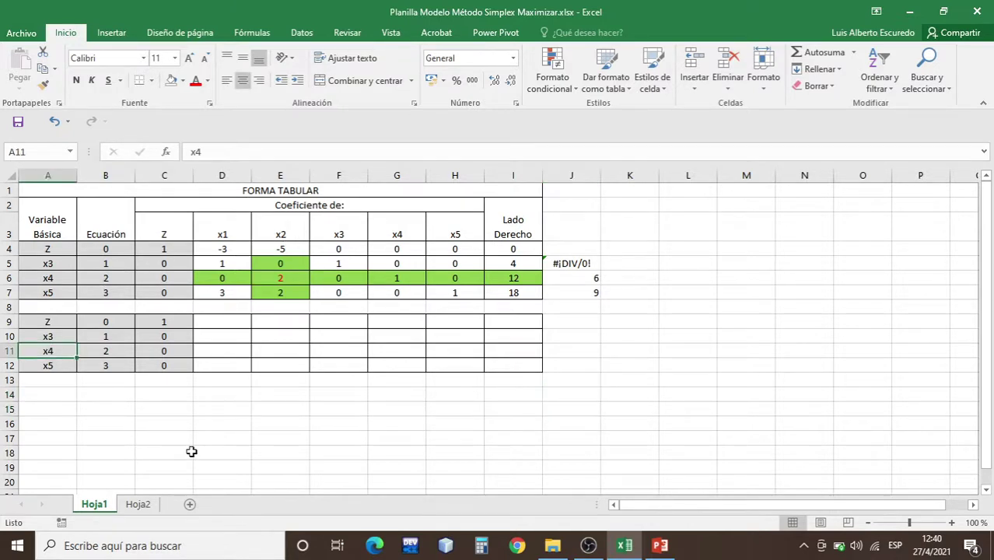
text(x2)
key(Return)
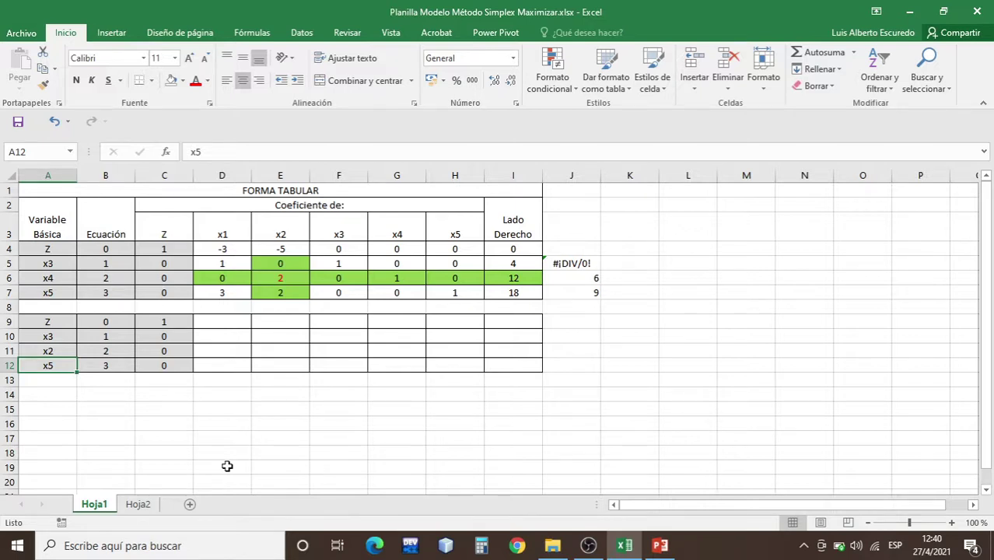
Divide the pivot row's x1 coefficient by the pivot element with the formula =D6/2 in D11
click(108, 281)
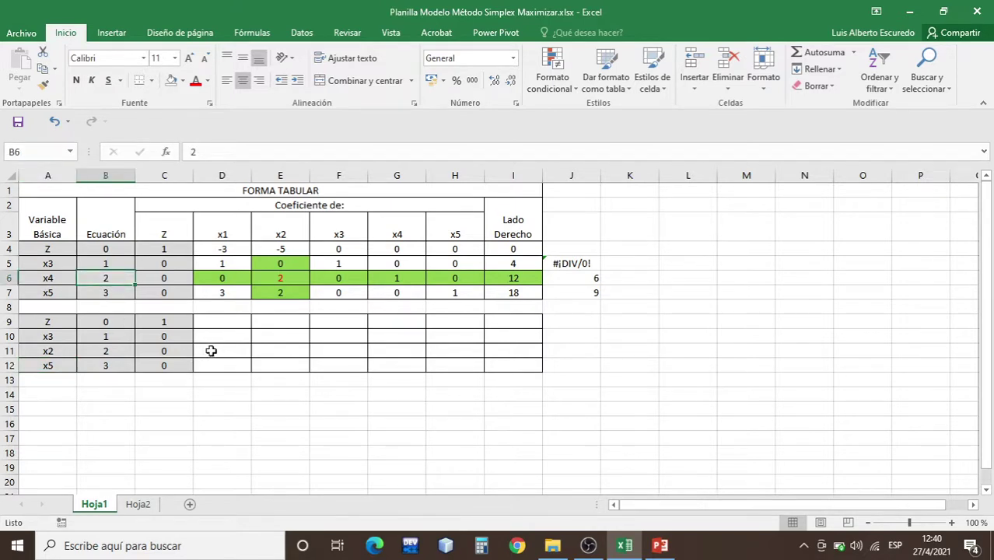
drag(211, 351, 510, 350)
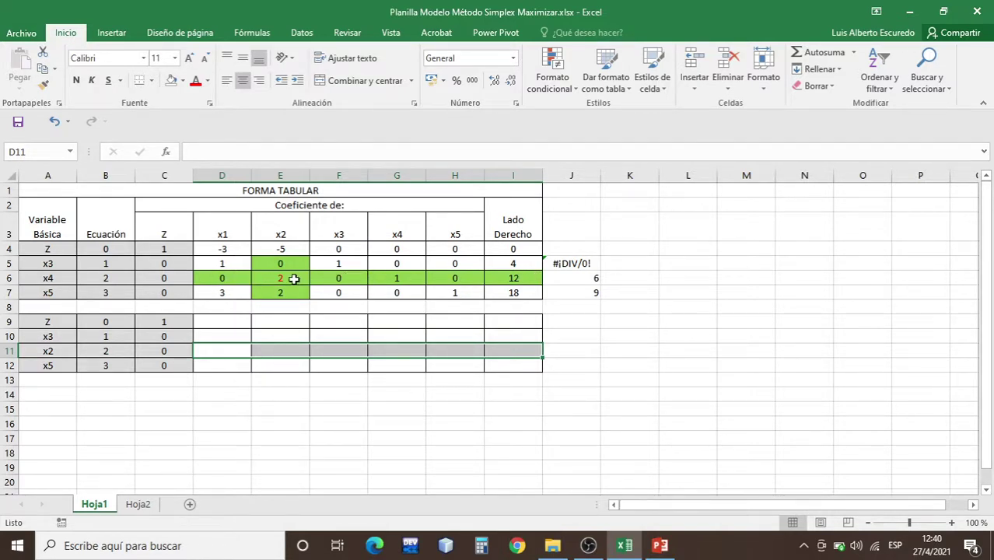
click(229, 351)
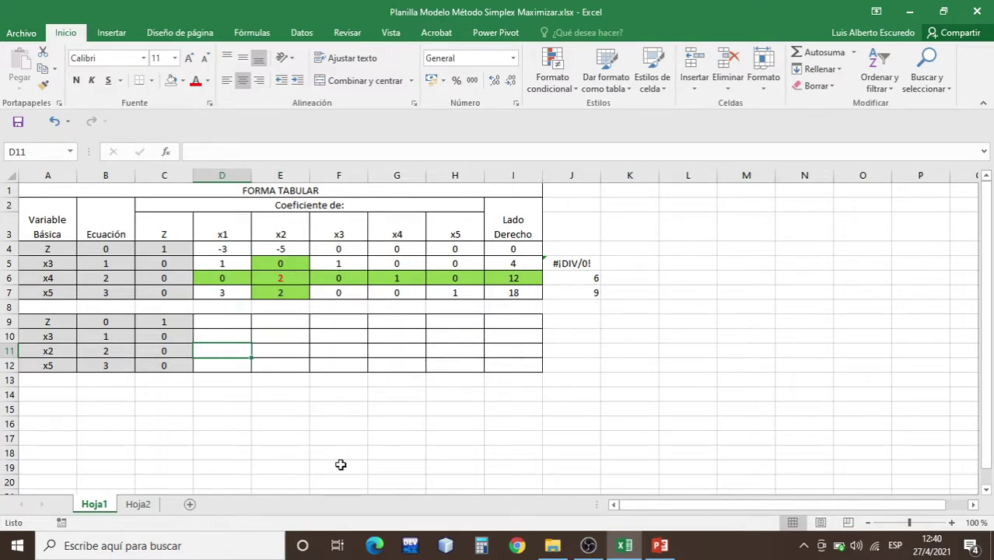
text(=)
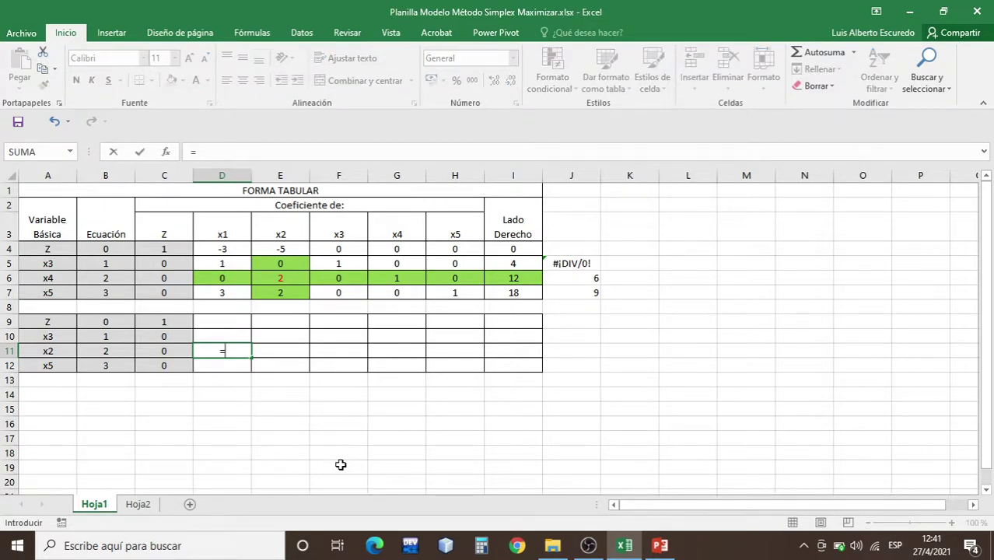
click(223, 278)
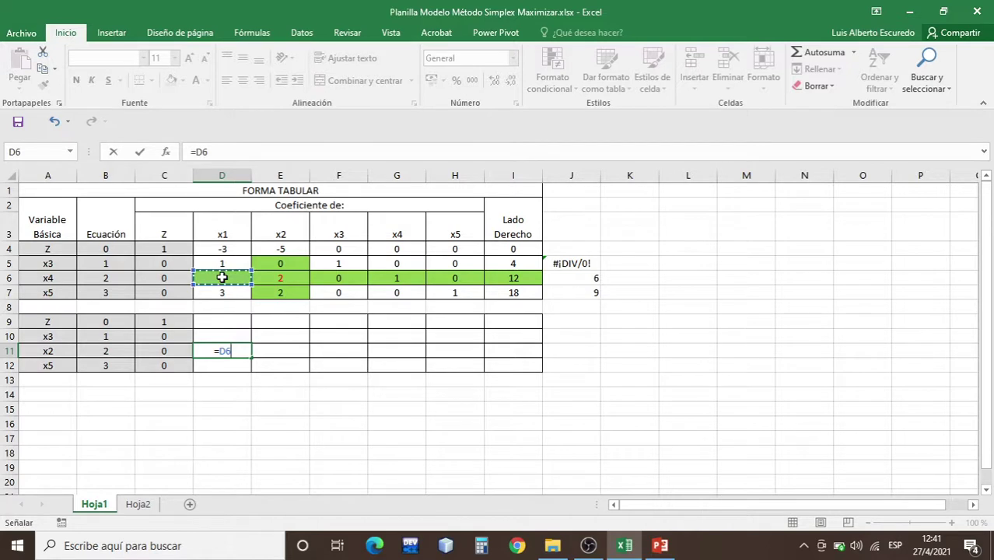
text(/)
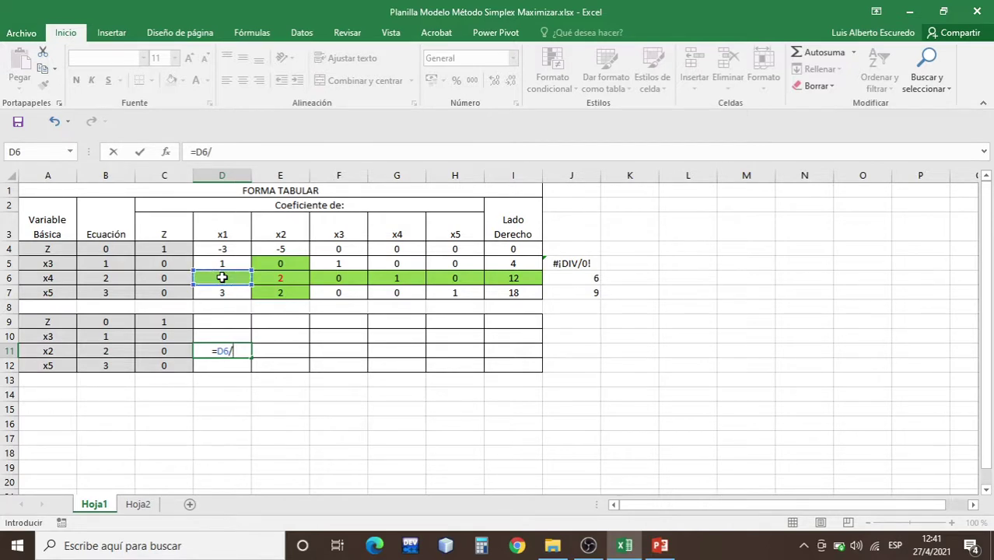
click(270, 278)
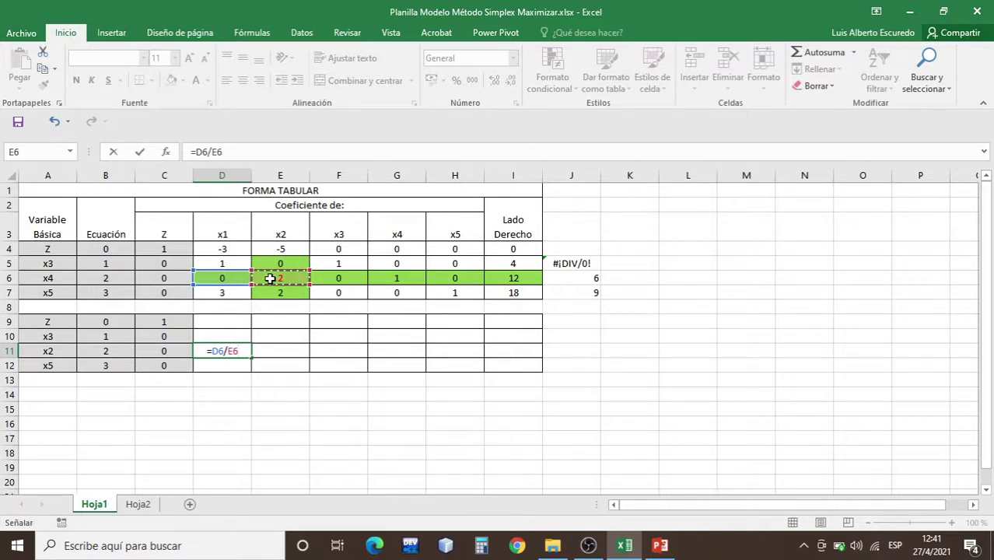
key(F4)
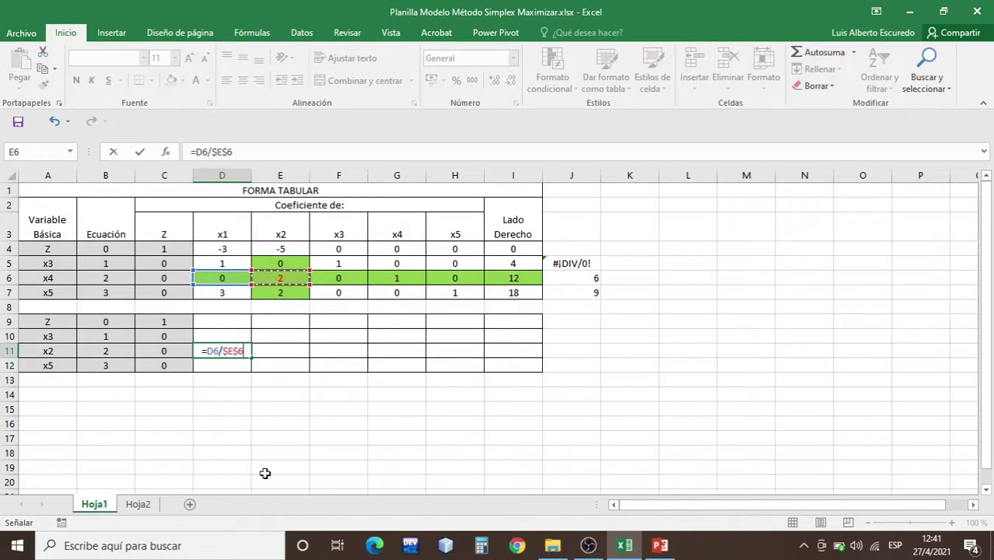
key(BackSpace)
key(BackSpace)
key(BackSpace)
key(BackSpace)
text(2)
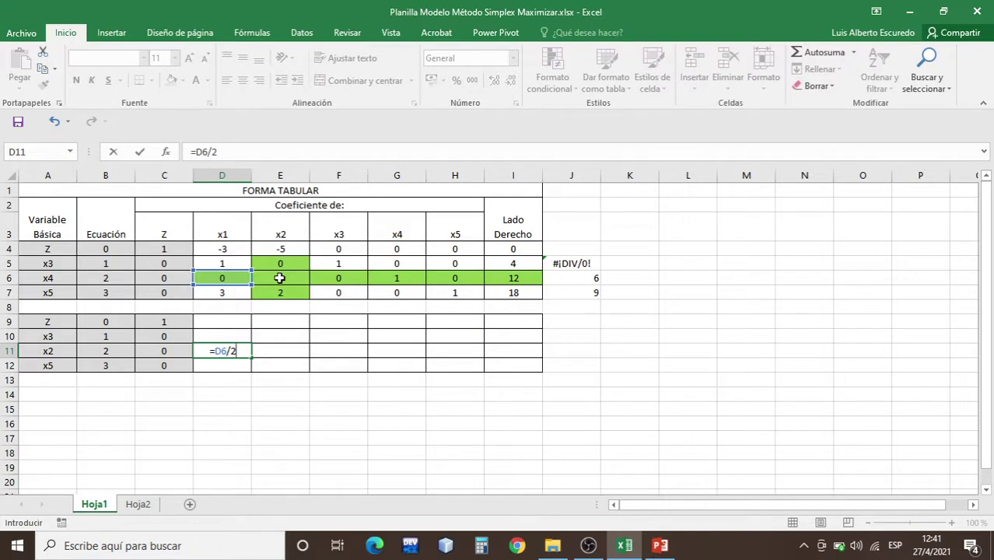
key(Return)
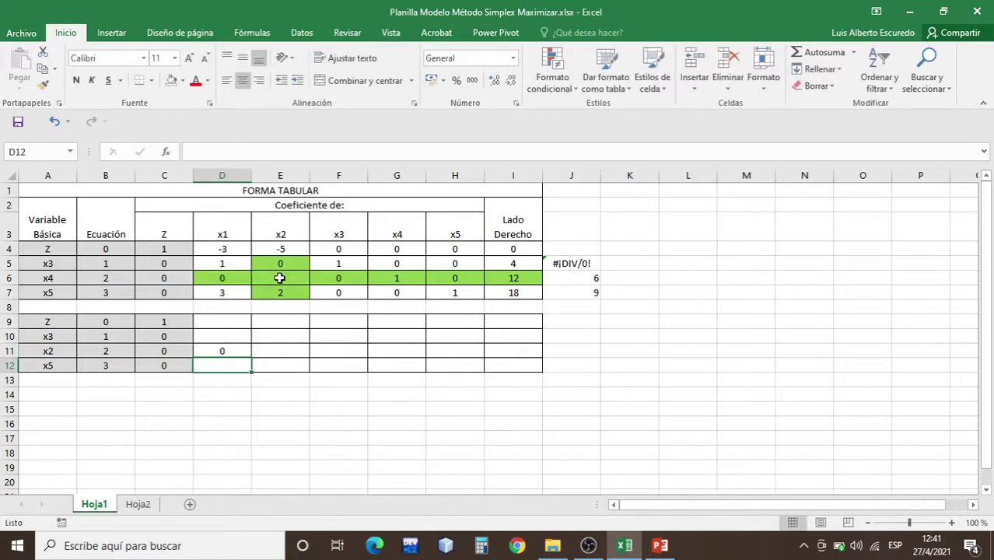
Copy the division formula from D11 across to I11 to complete the new x2 row
click(226, 352)
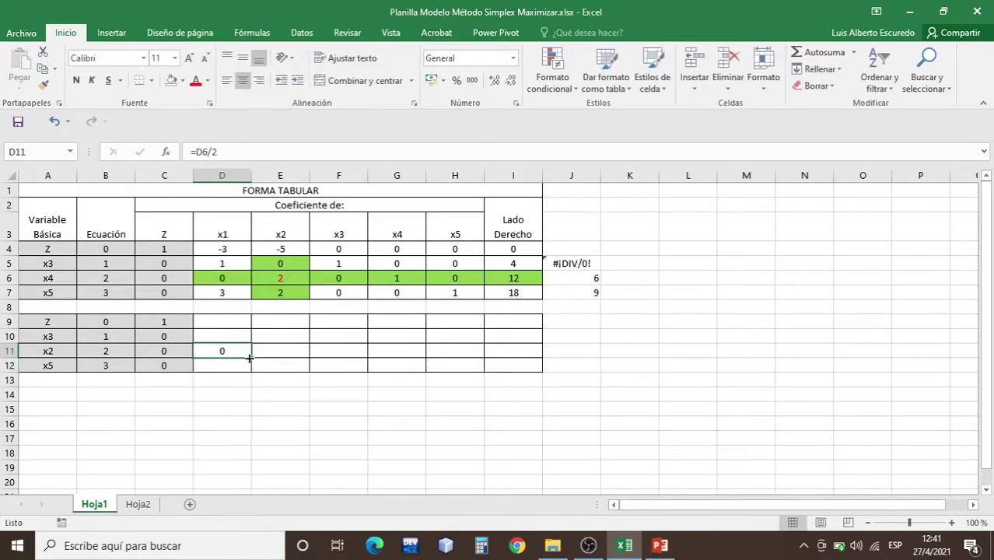
drag(251, 354, 527, 359)
click(649, 450)
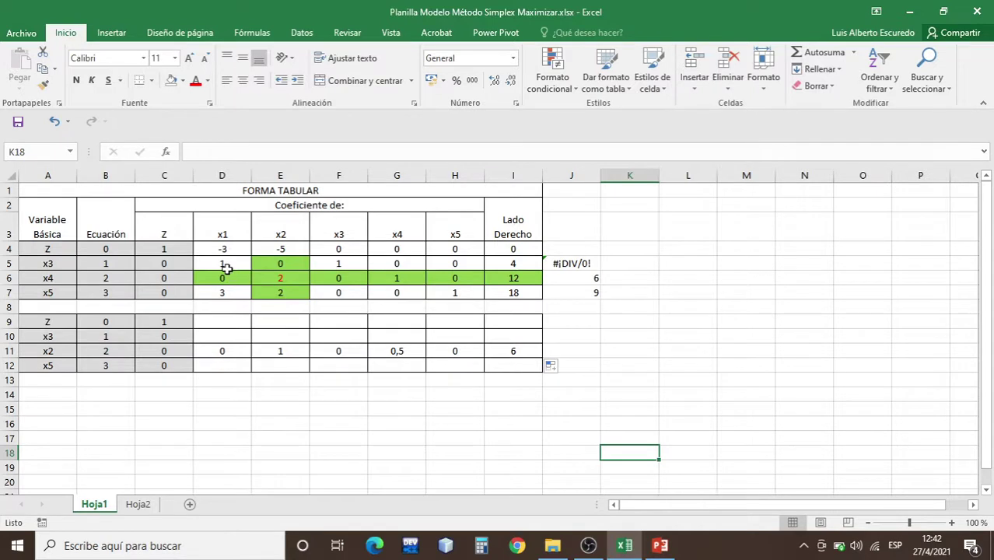
Copy the x3 row from x1 to Lado Derecho (D5:I5) and paste only its values into D10:I10
drag(224, 262, 506, 263)
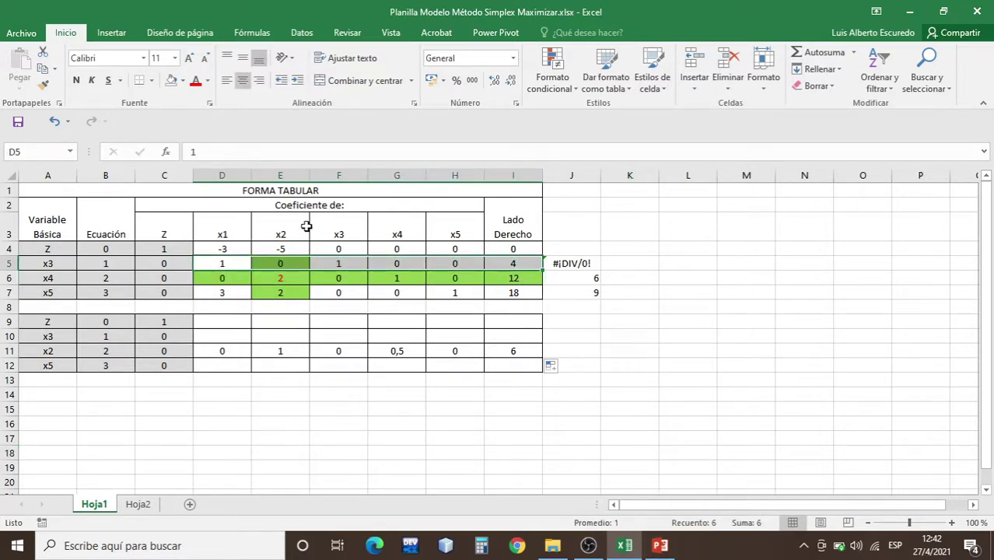
click(43, 68)
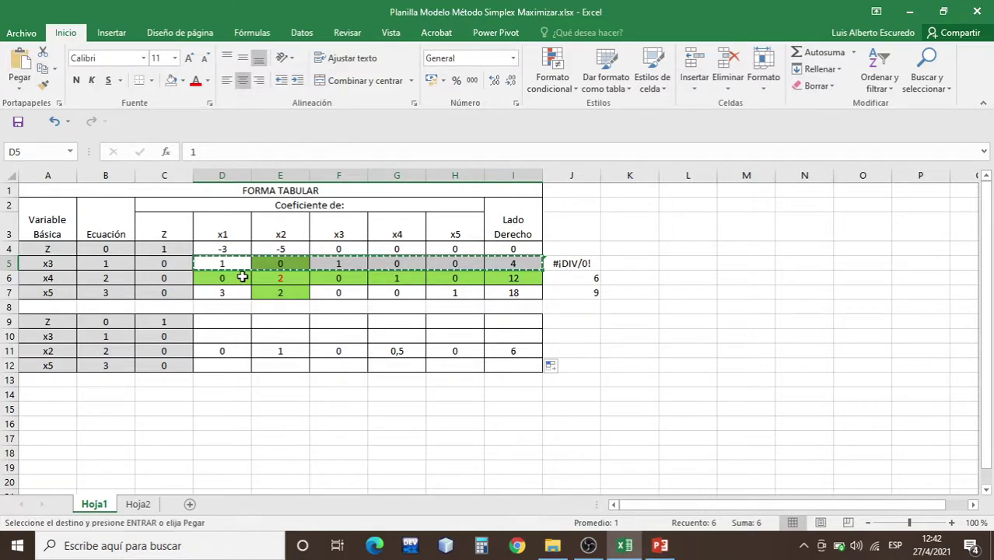
click(233, 336)
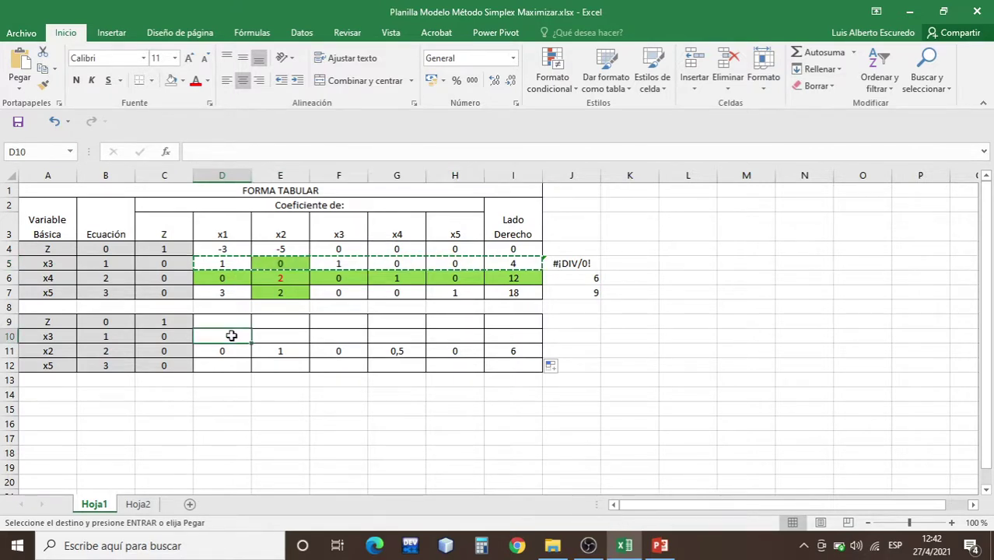
click(19, 87)
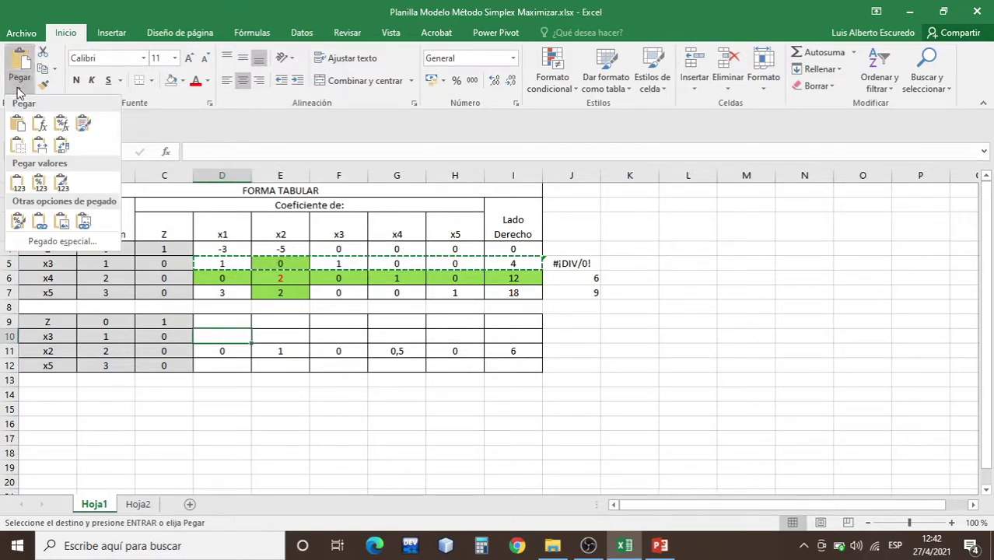
click(19, 185)
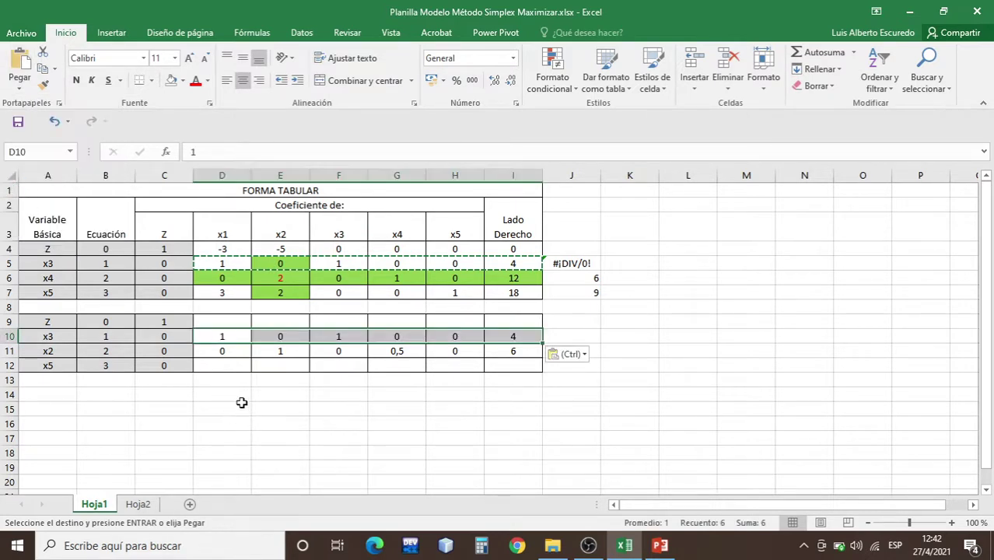
click(304, 367)
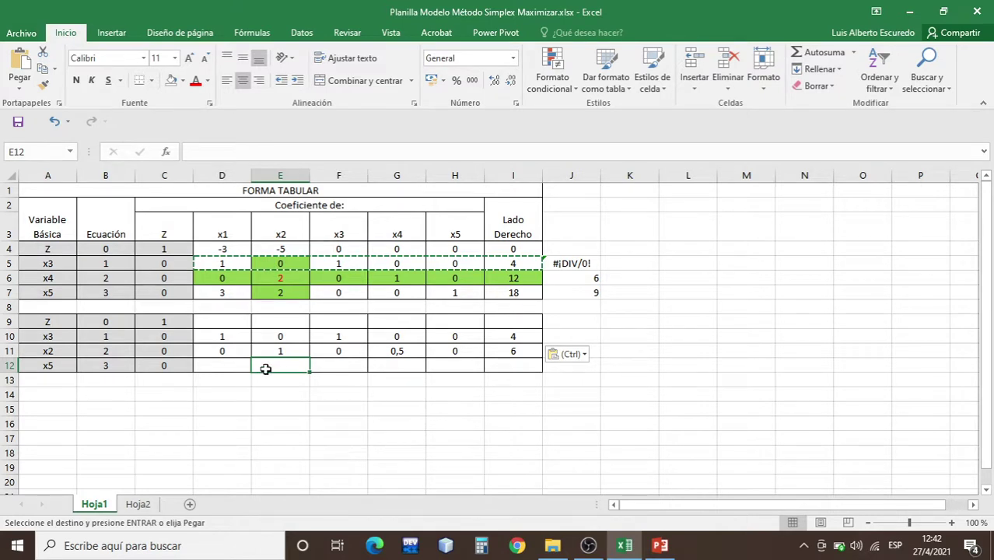
click(295, 250)
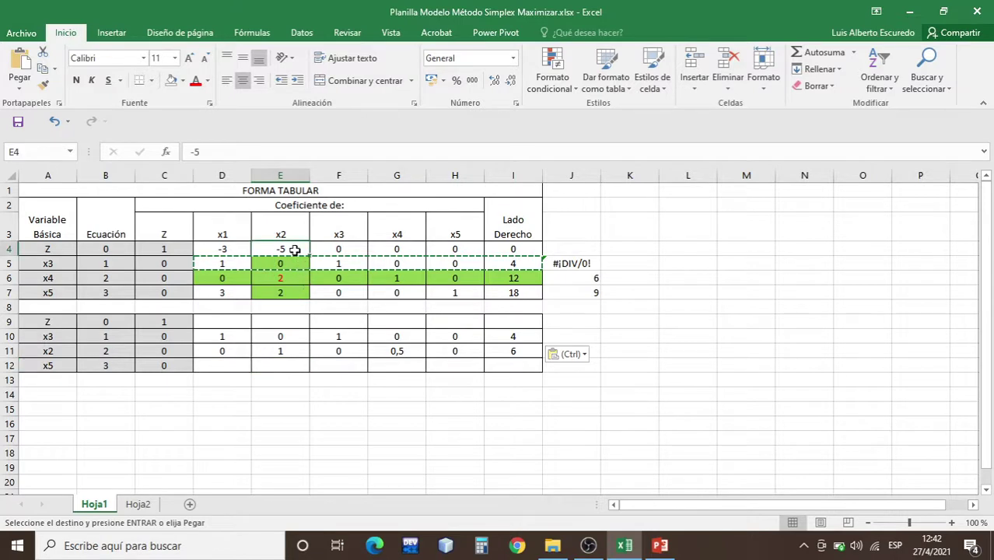
click(284, 294)
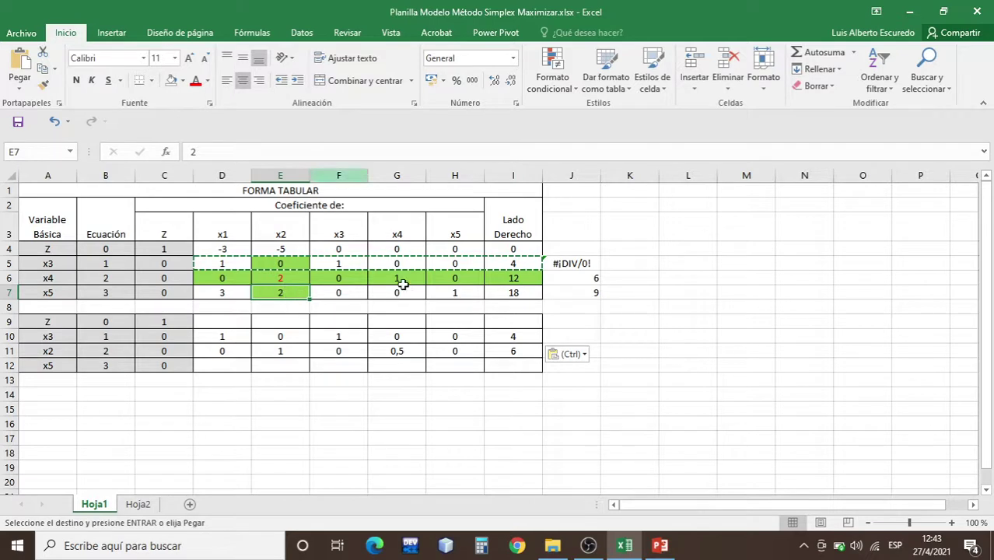
Compute the new x5 row with the formula =(-2)*D11+D7 in D12 and copy it across to I12
click(234, 366)
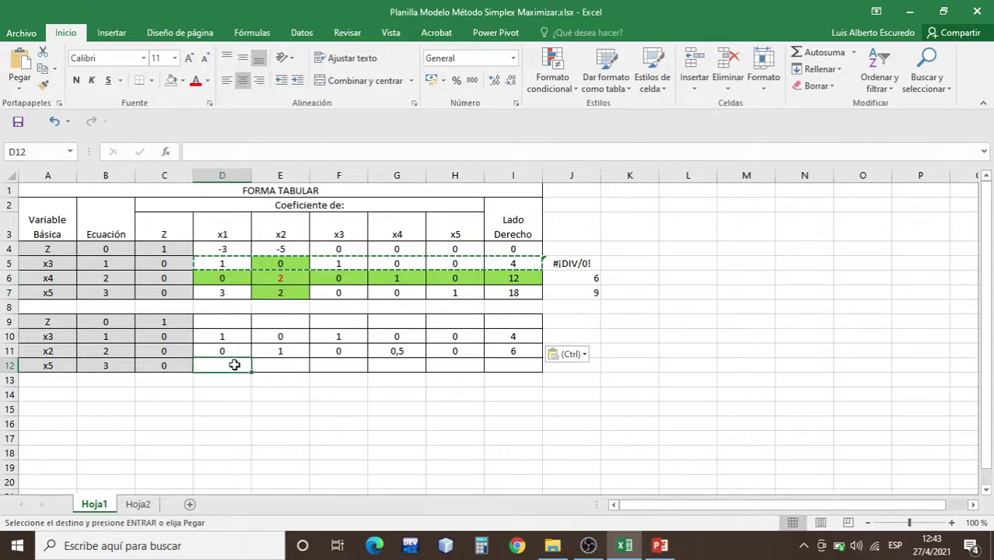
text(=()
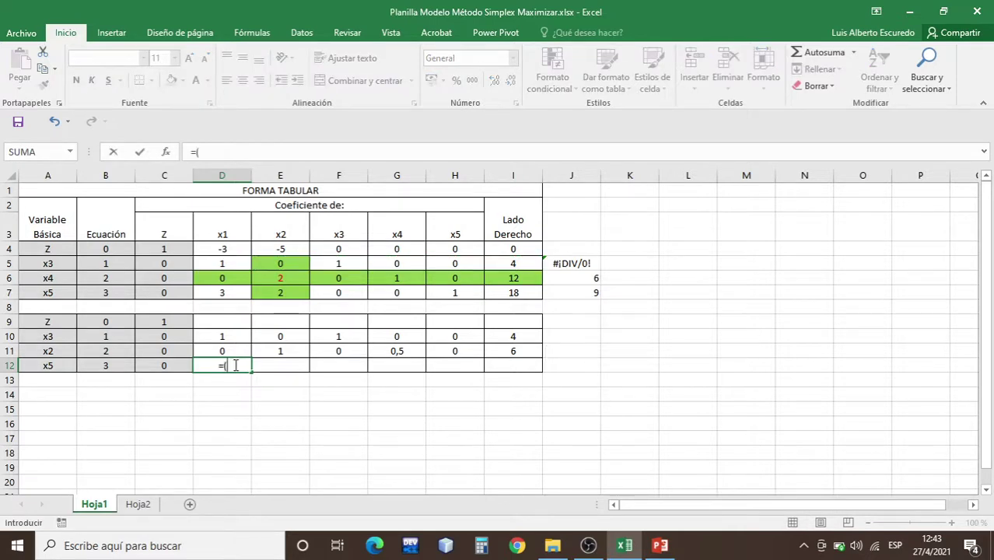
text(-2)*)
click(226, 351)
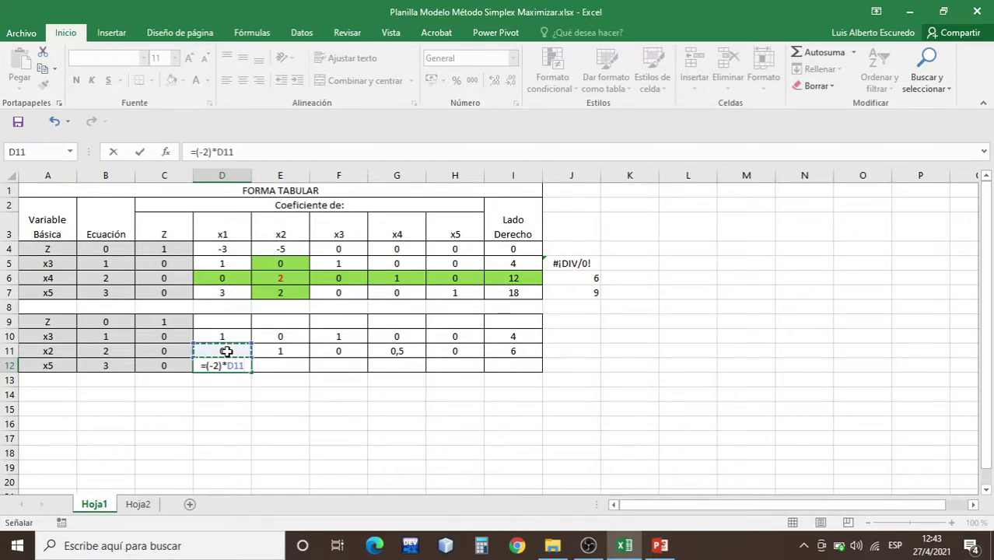
text(+)
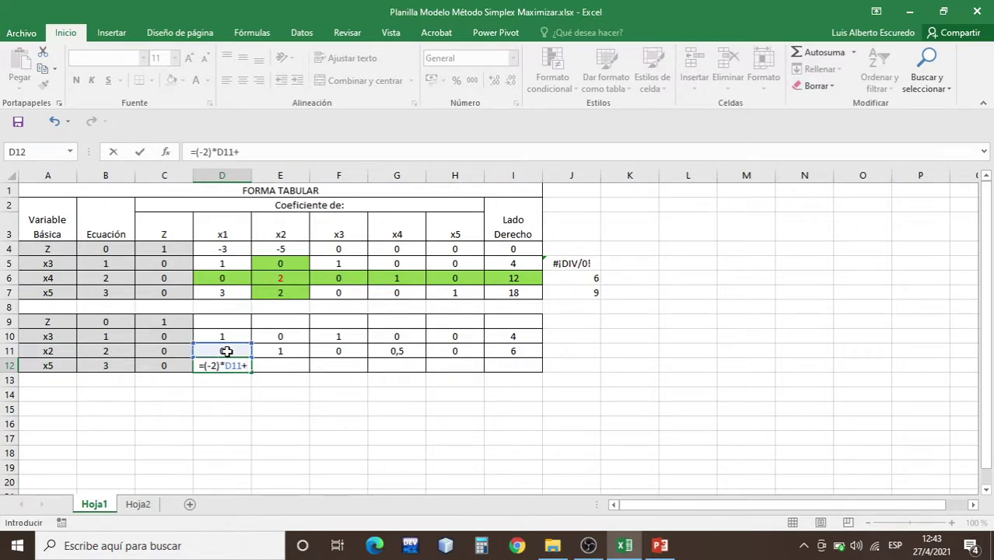
click(230, 294)
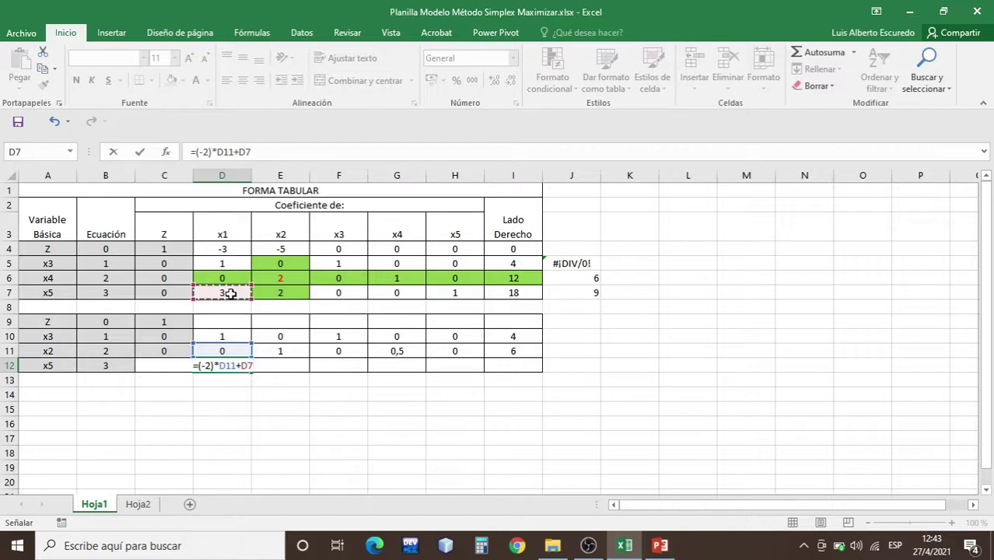
key(Return)
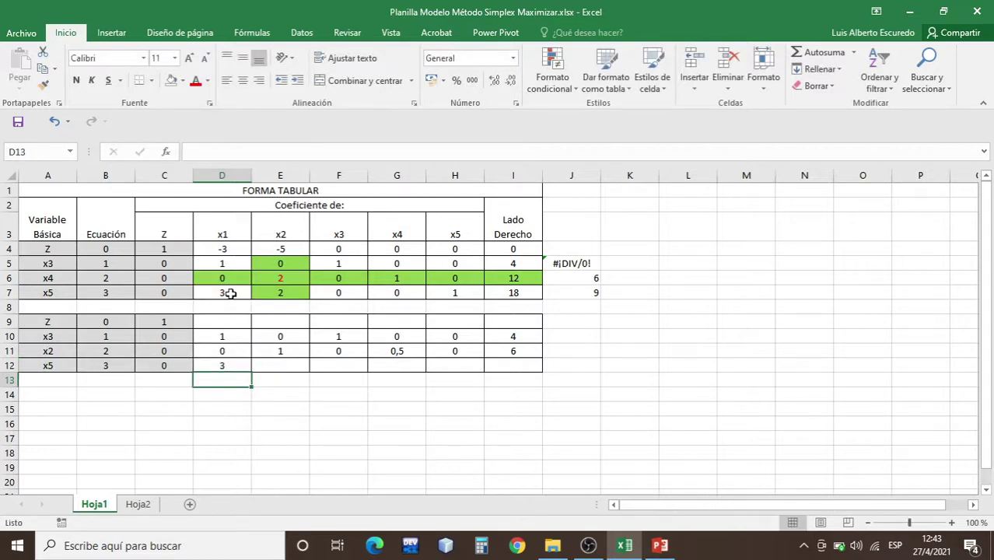
click(224, 364)
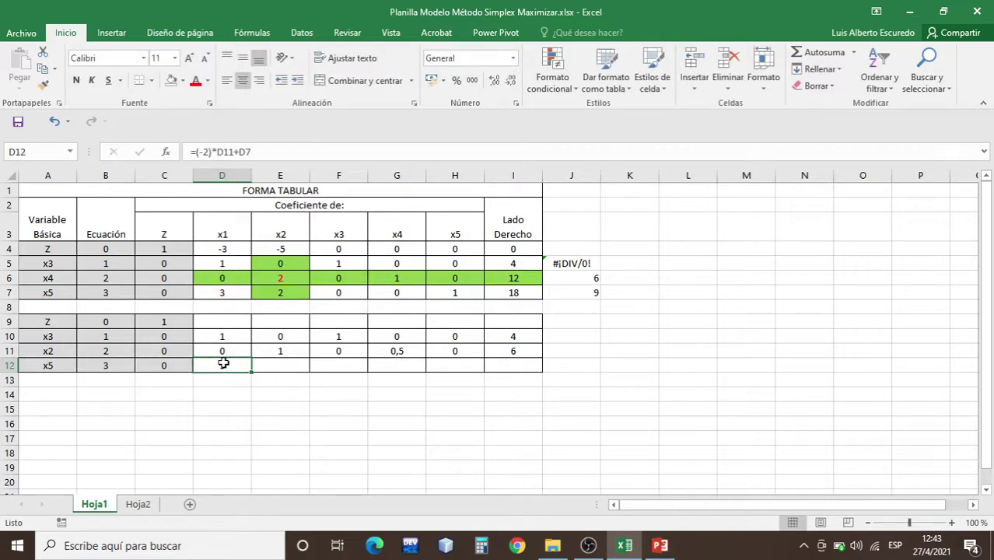
drag(245, 374, 518, 366)
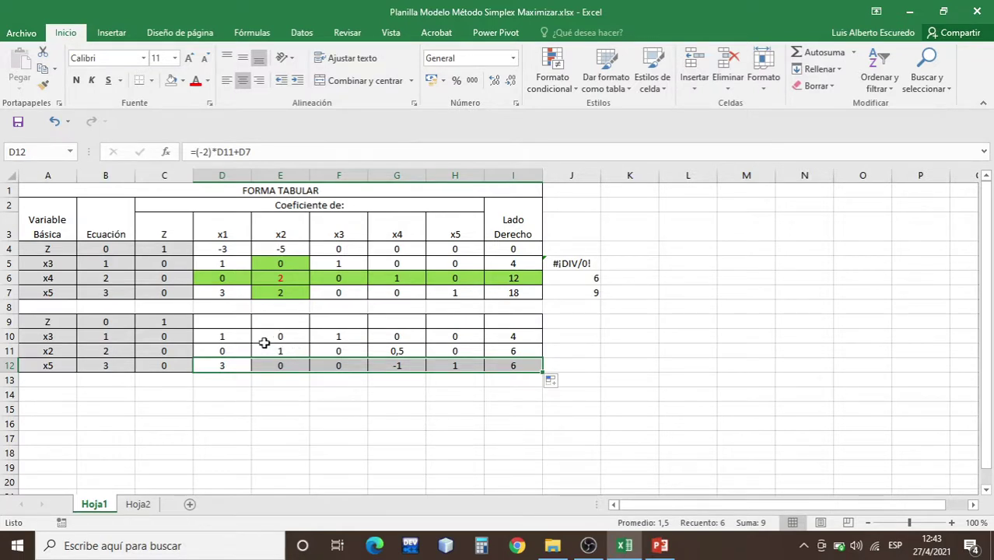
Compute the new Z row with the formula =5*D11+D4 in D9 and copy it across to I9
click(227, 321)
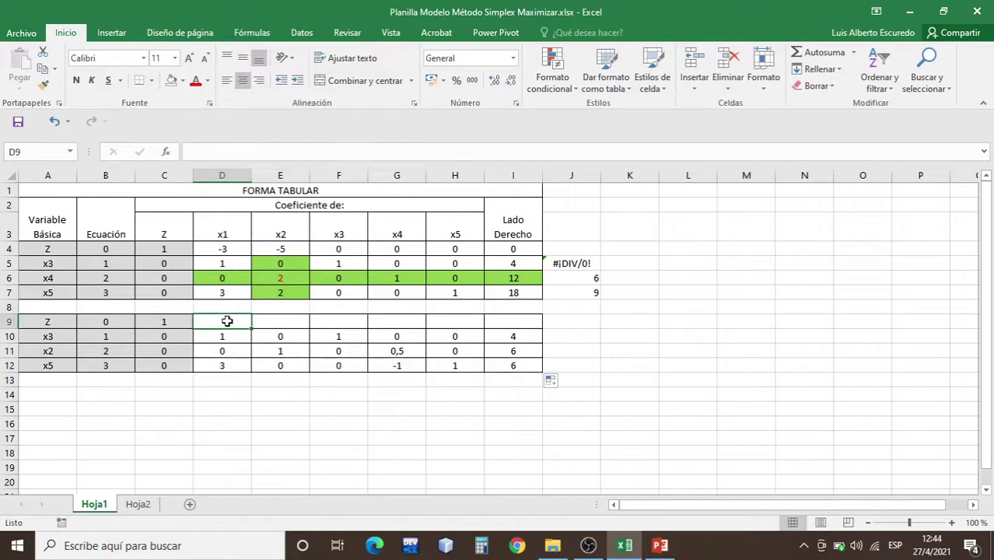
text(=5*)
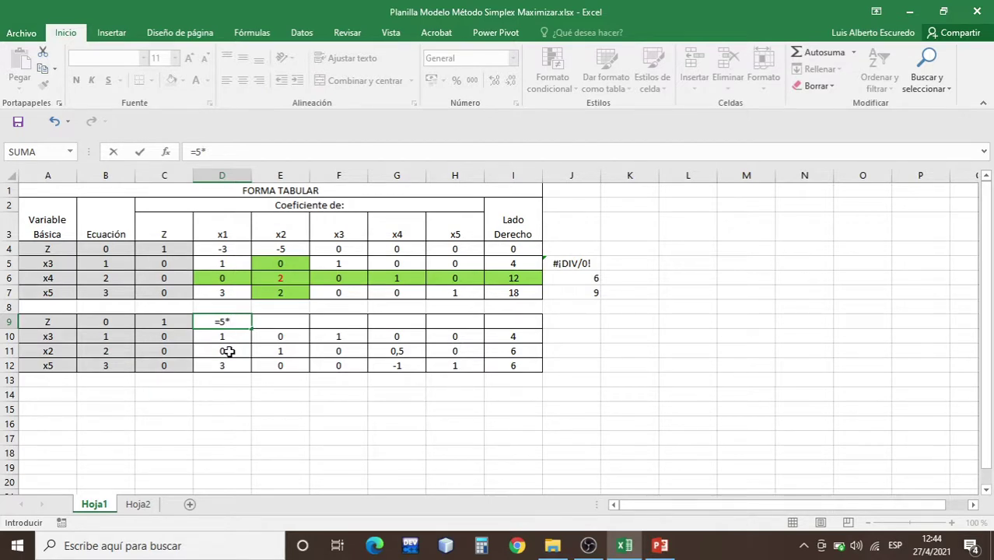
click(228, 352)
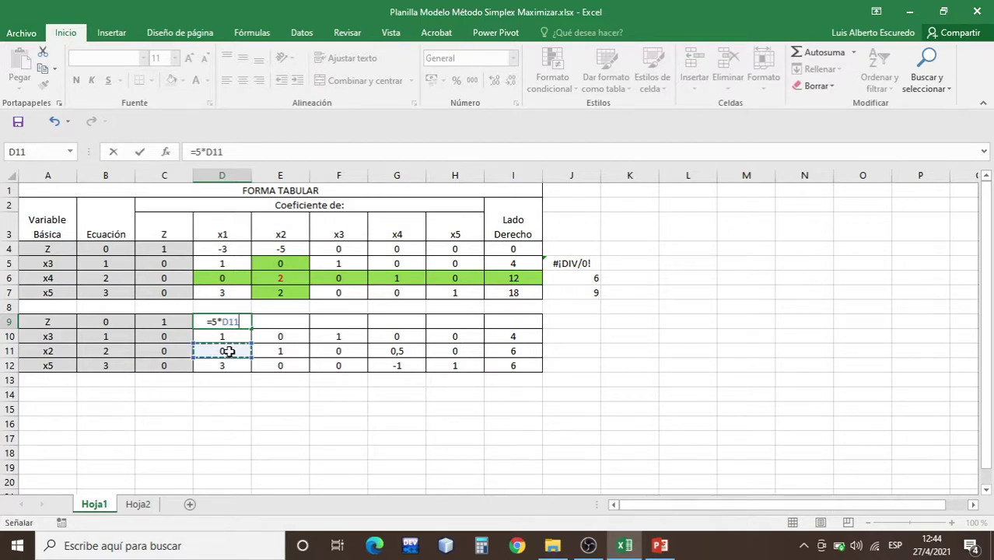
text(+)
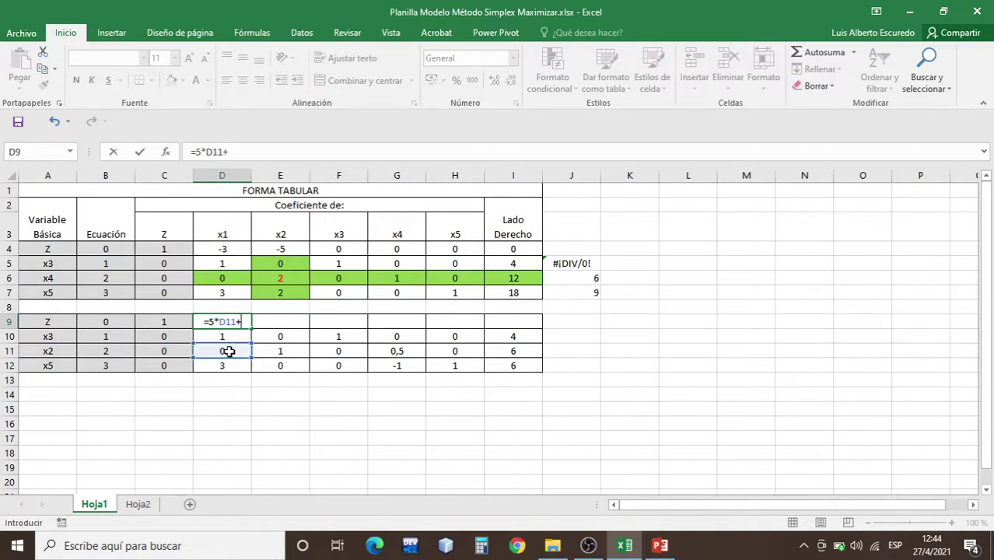
click(236, 250)
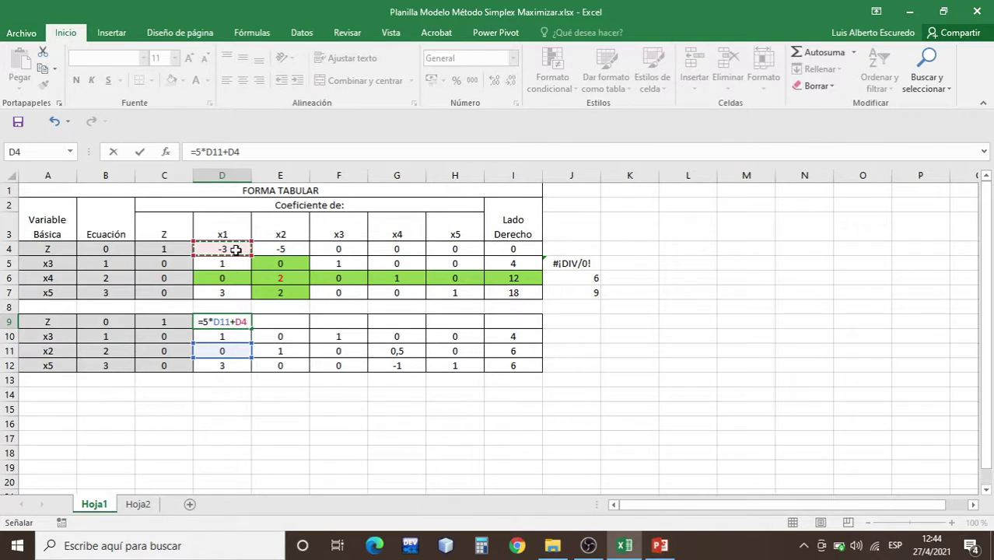
key(Return)
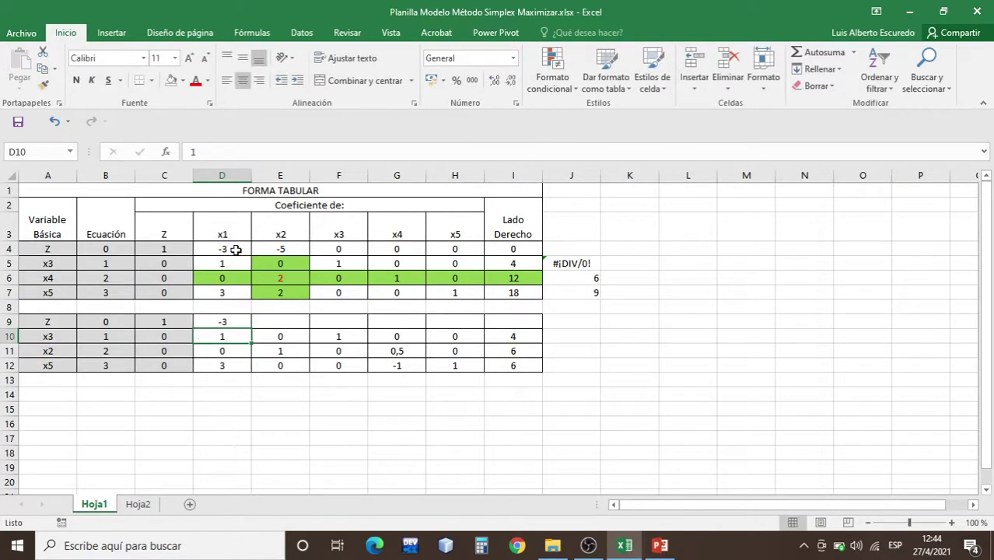
click(229, 323)
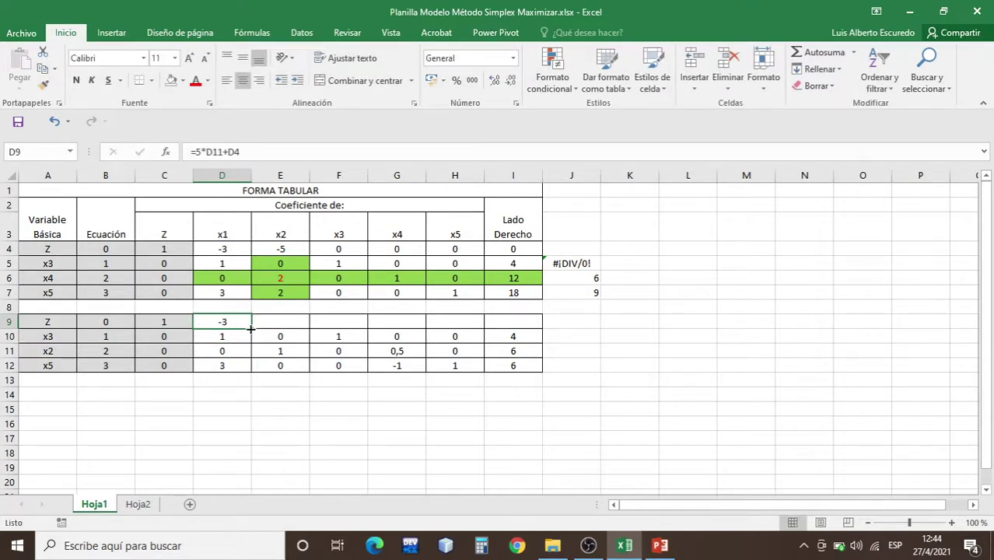
drag(251, 329, 525, 326)
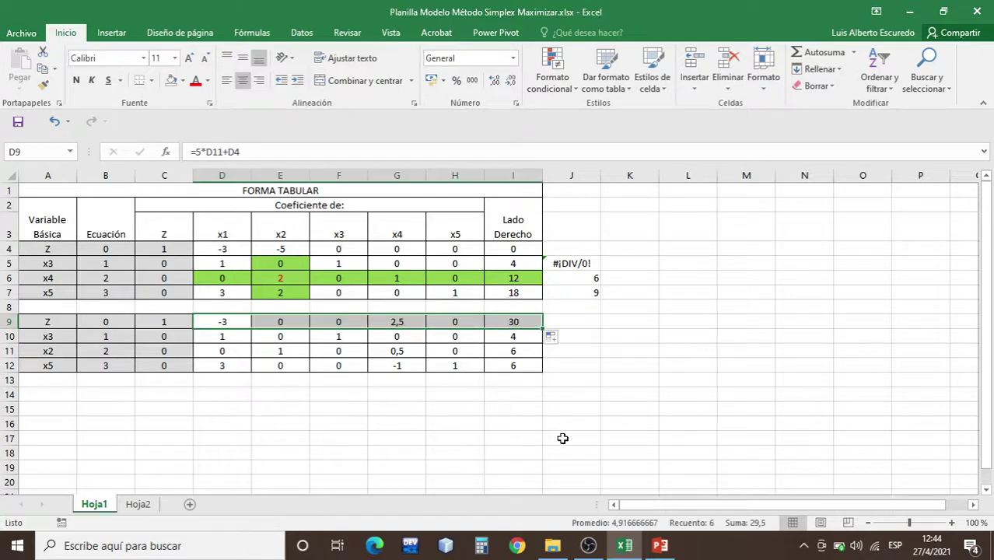
click(563, 439)
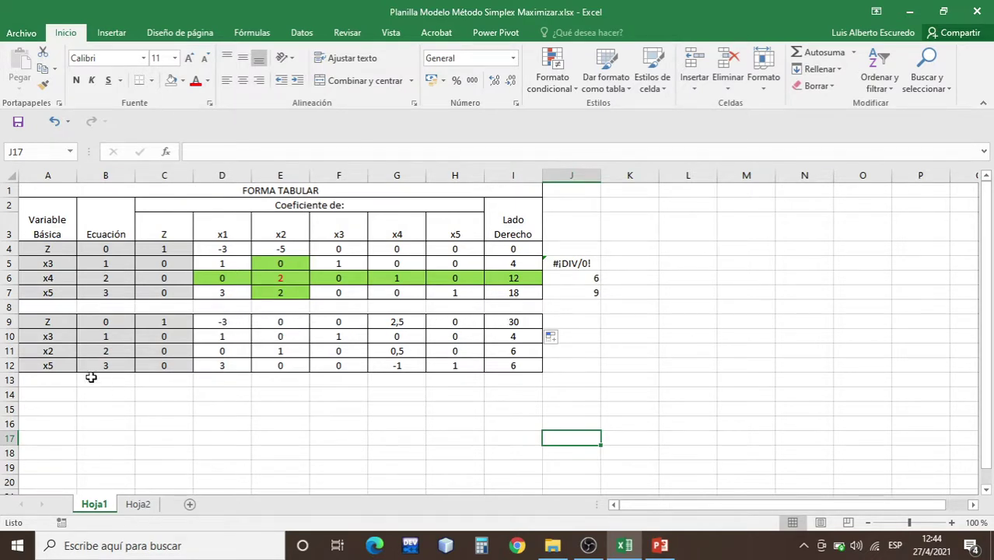
Copy the second tableau (A9:I12) to A14 and clear the pasted coefficients and right-hand sides in D14:I17
drag(48, 319, 513, 365)
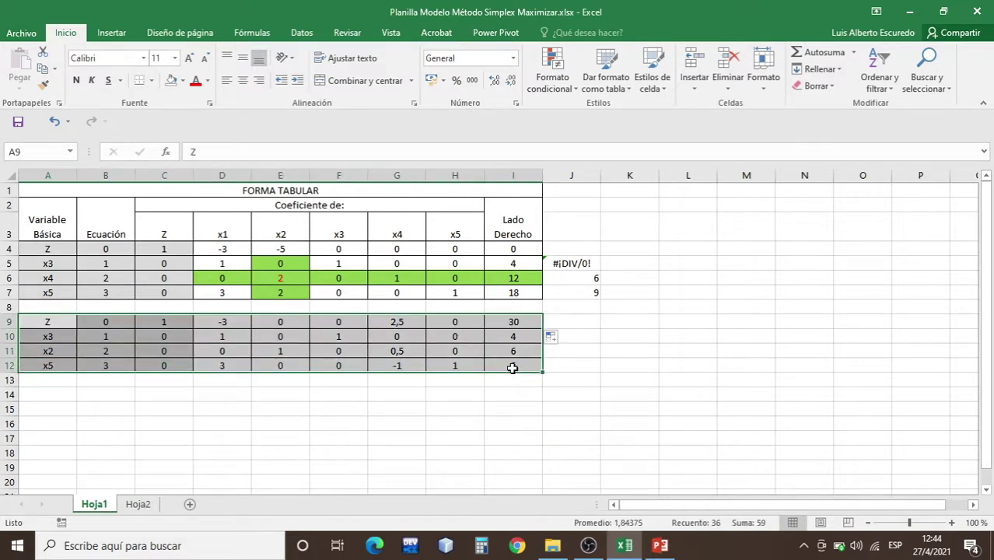
click(44, 69)
click(36, 393)
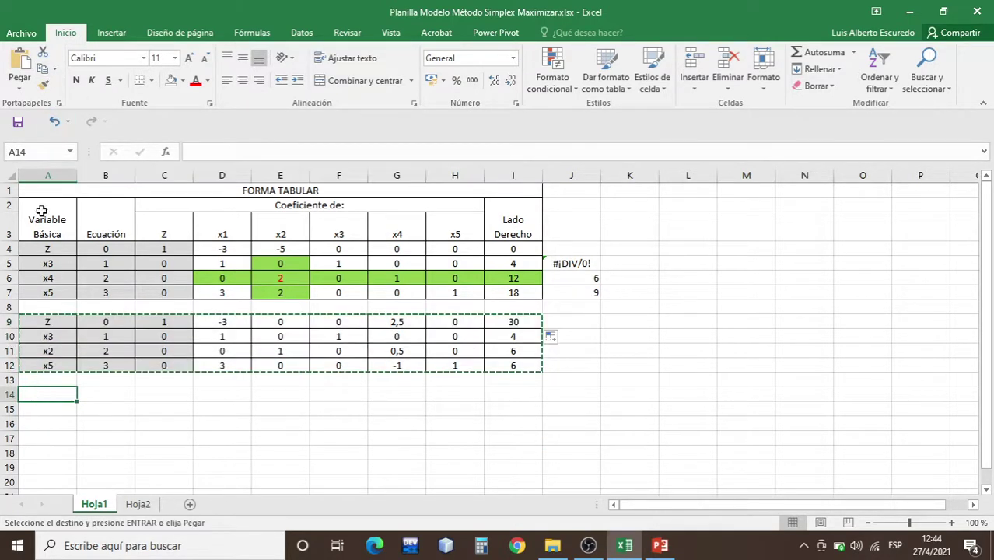
click(19, 64)
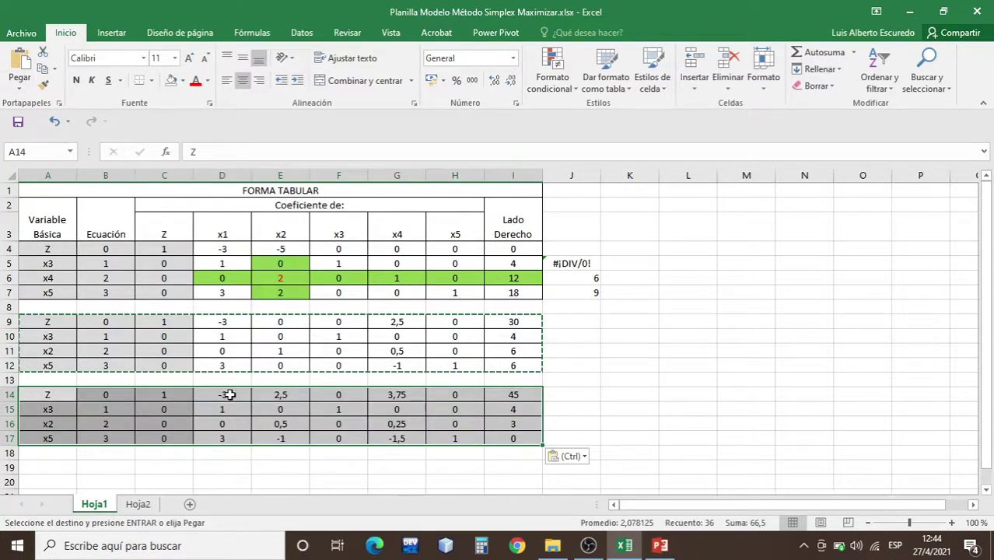
drag(230, 395, 528, 442)
key(Delete)
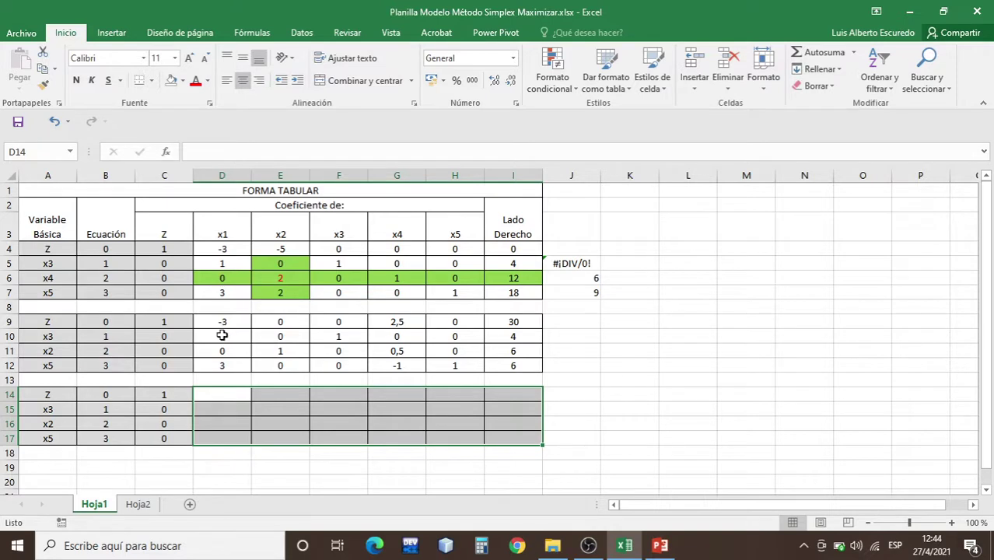
Highlight the x1 pivot column cells D10:D12 of the second tableau with a light green fill
drag(222, 335, 222, 363)
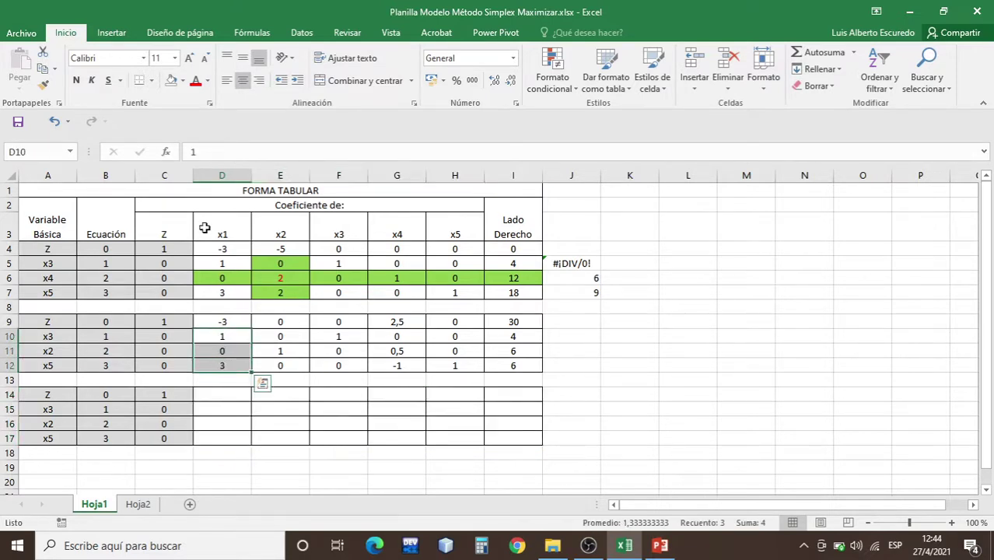
click(183, 80)
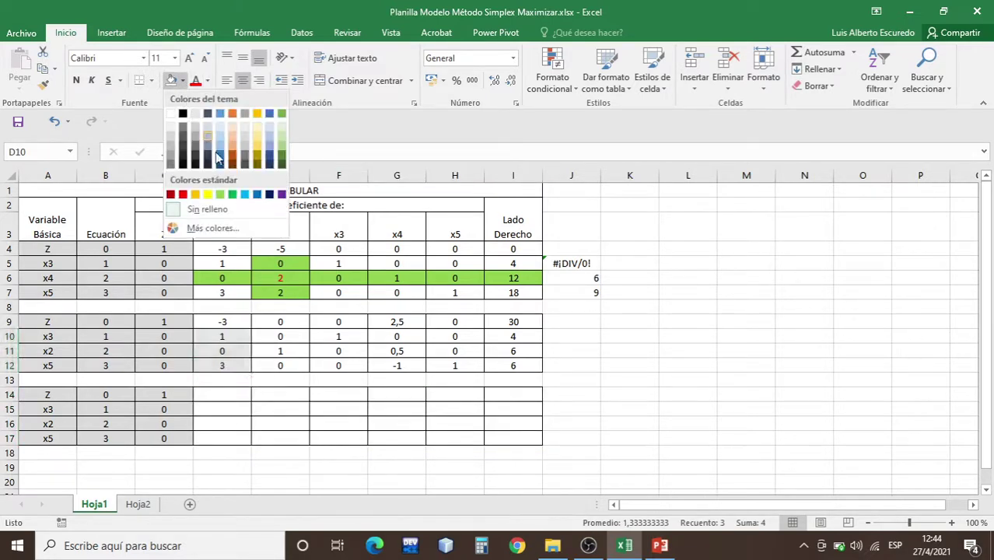
click(221, 195)
Calculate the ratio of Lado Derecho to the x1 coefficient with =I10/D10 in J10 and copy it down to J12
click(571, 336)
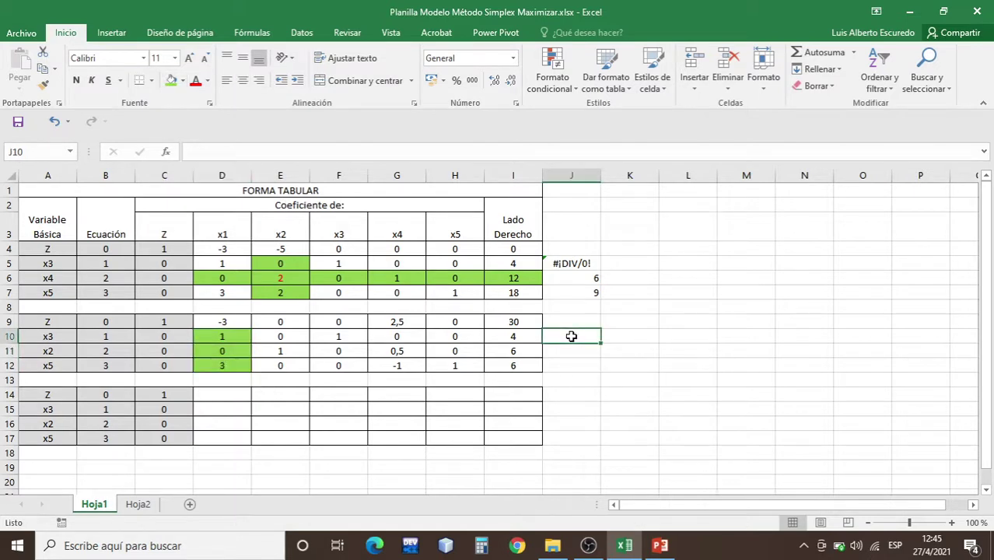
text(=)
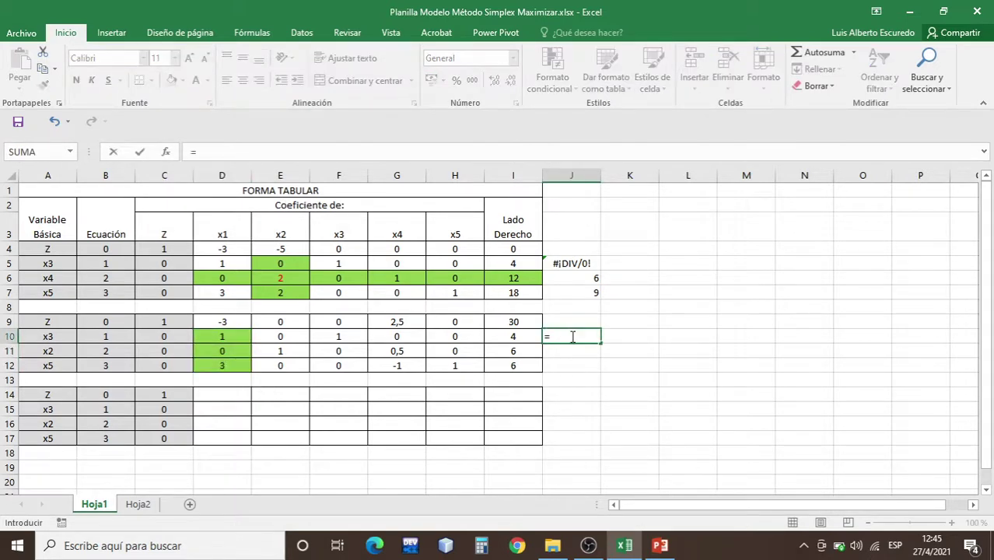
click(527, 336)
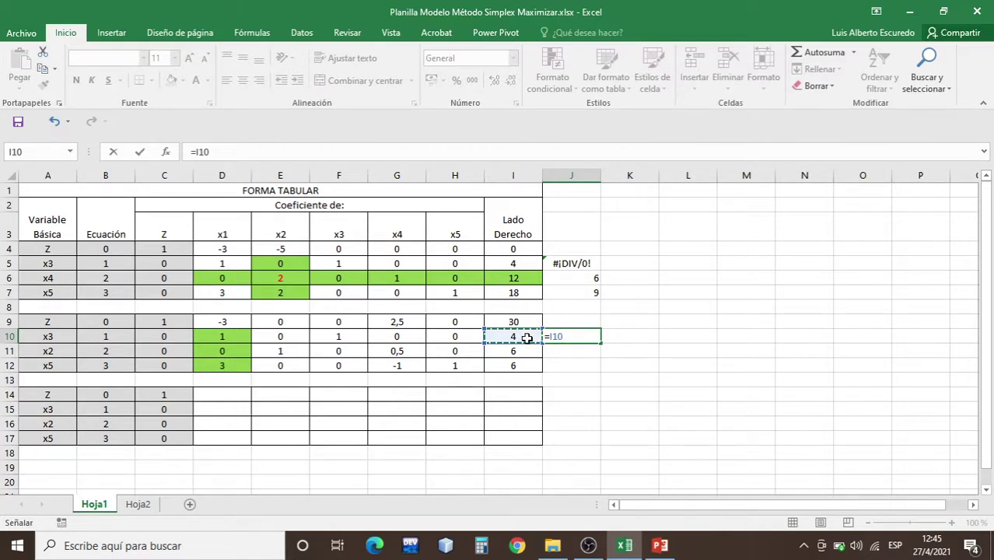
text(/)
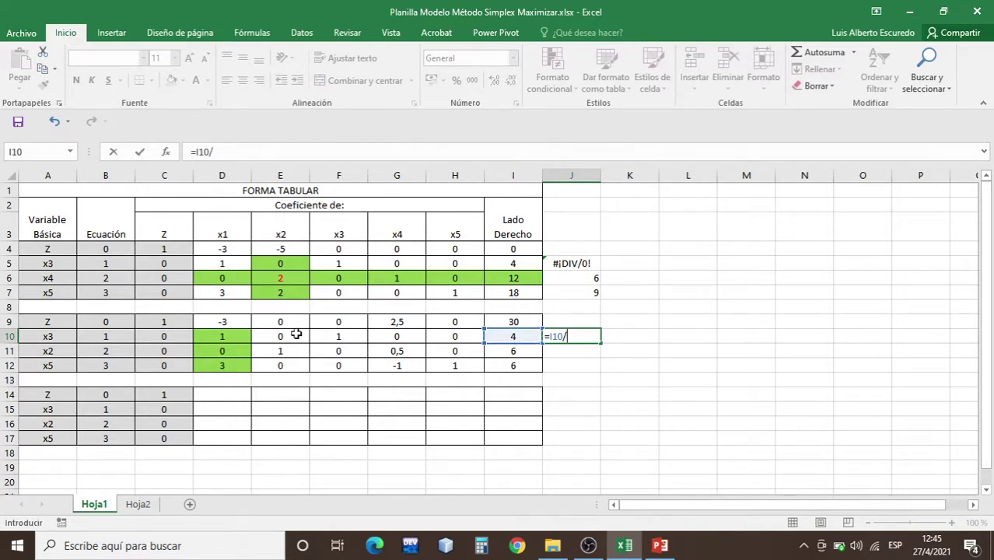
click(225, 337)
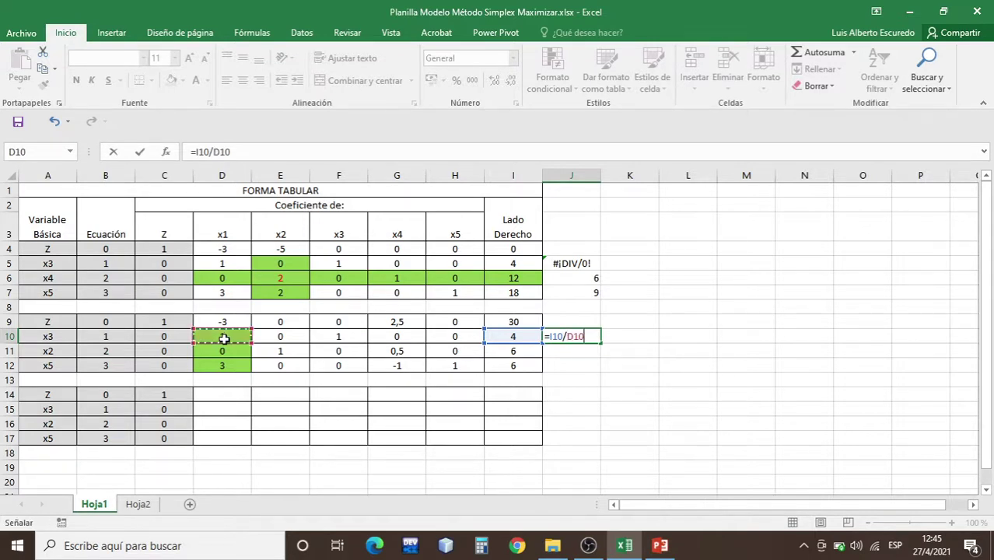
key(Return)
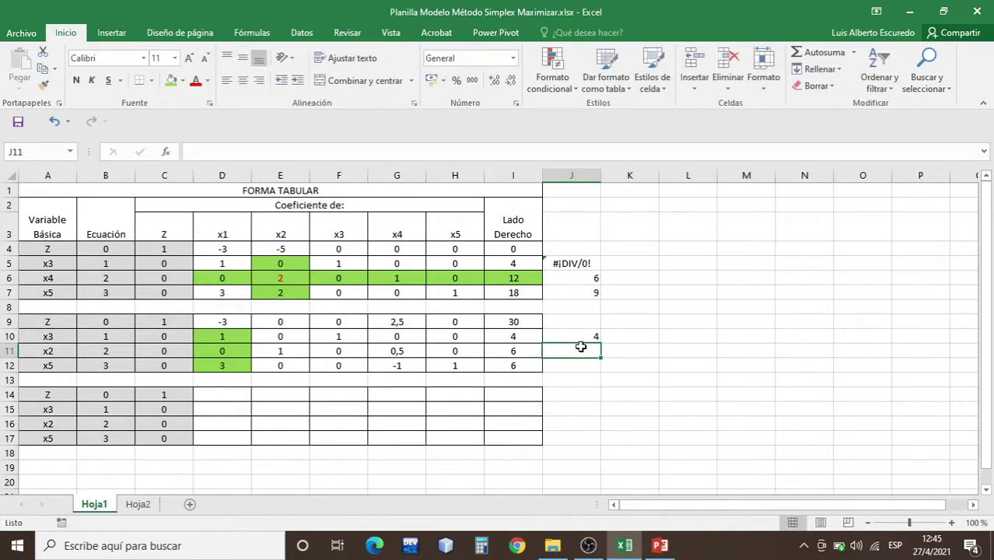
click(580, 338)
drag(601, 343, 598, 373)
click(647, 404)
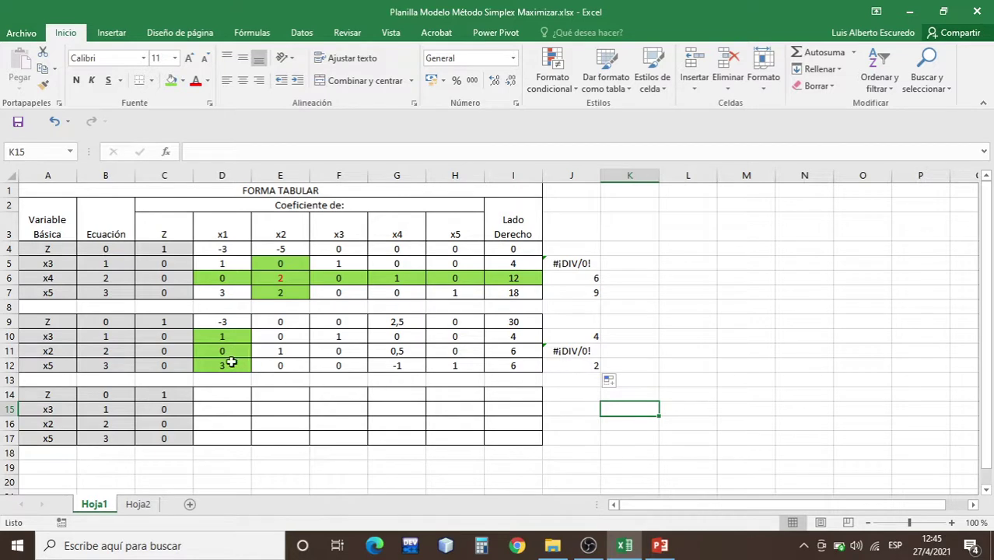
Highlight the x5 pivot row D12:I12 in light green and color the pivot element in D12 red
drag(226, 365, 514, 366)
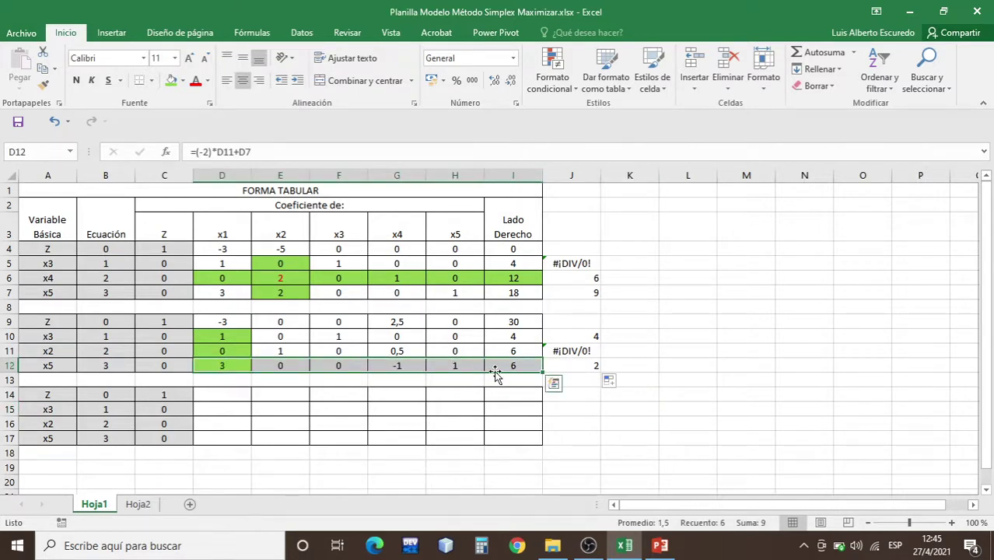
click(171, 80)
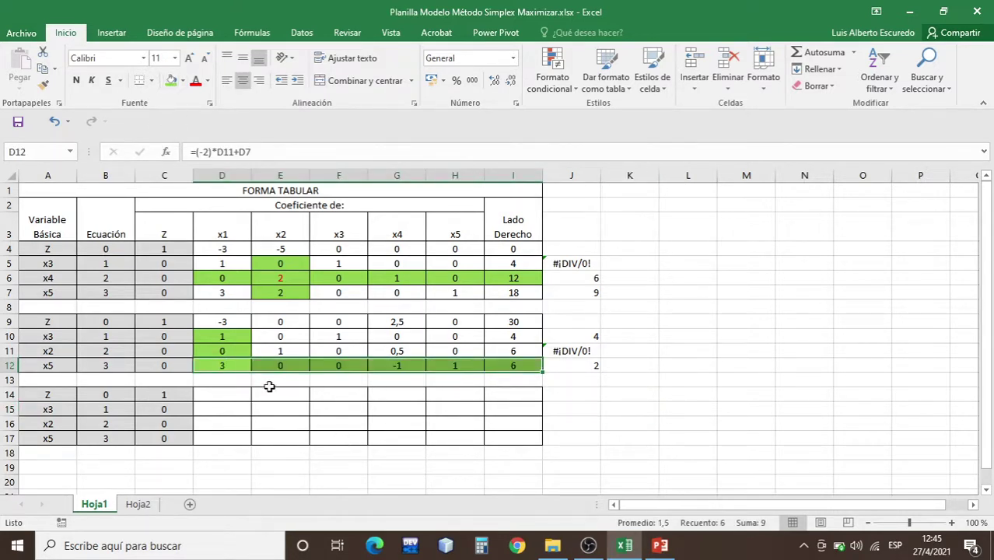
click(228, 364)
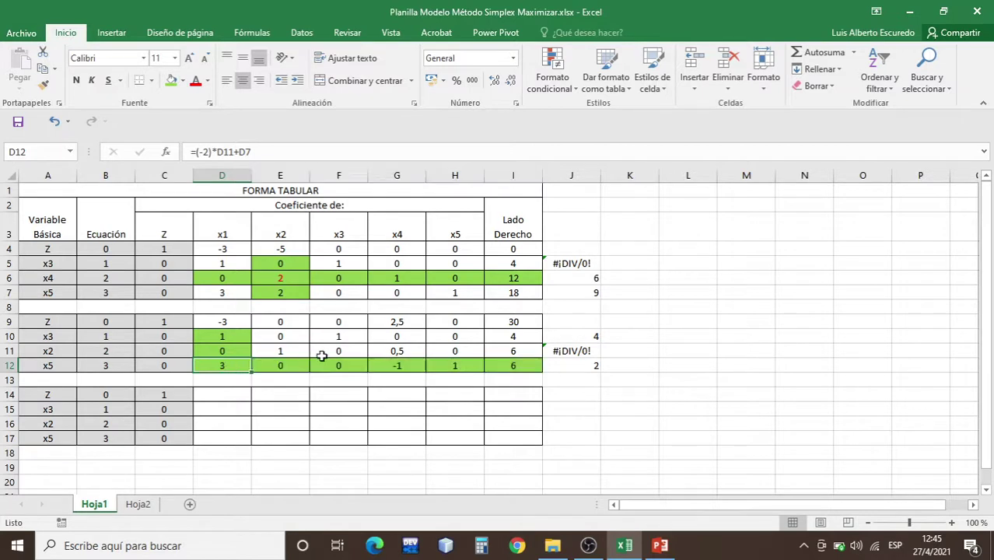
click(196, 80)
click(850, 441)
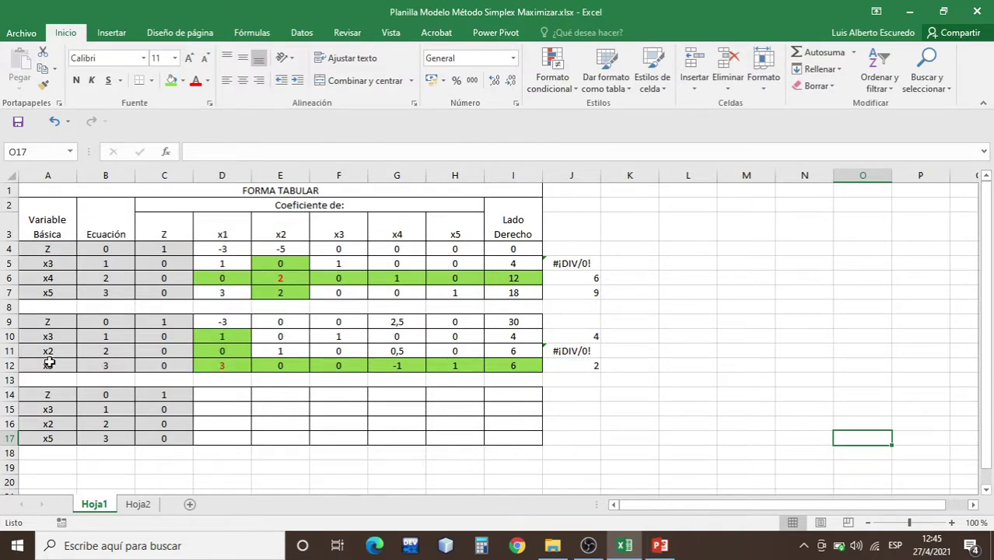
Replace the basic variable label in A17 of the third tableau with x1
click(49, 441)
text(x1)
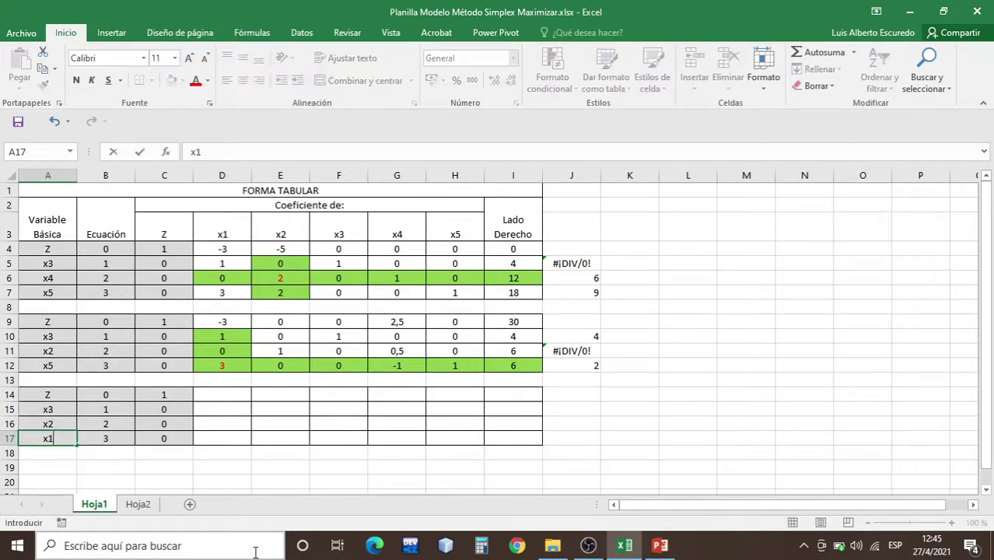
key(Return)
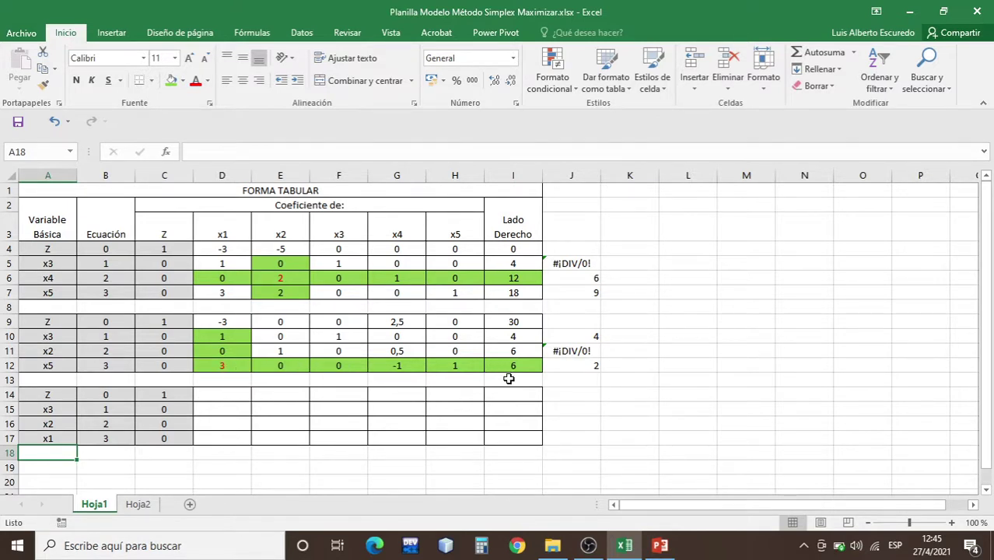
Calculate the new x1 row by entering =D12/3 in D17 and copying the formula across to I17
click(212, 437)
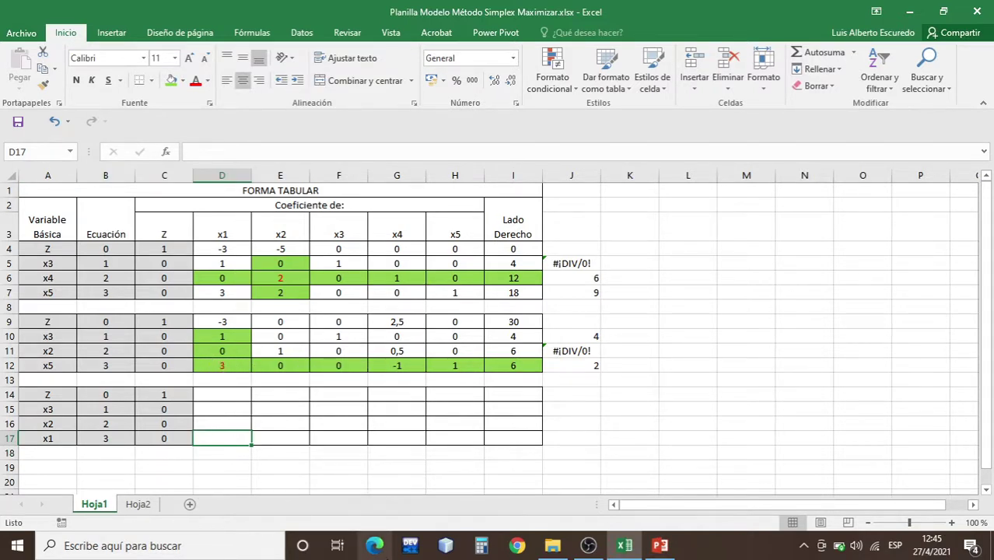
text(=)
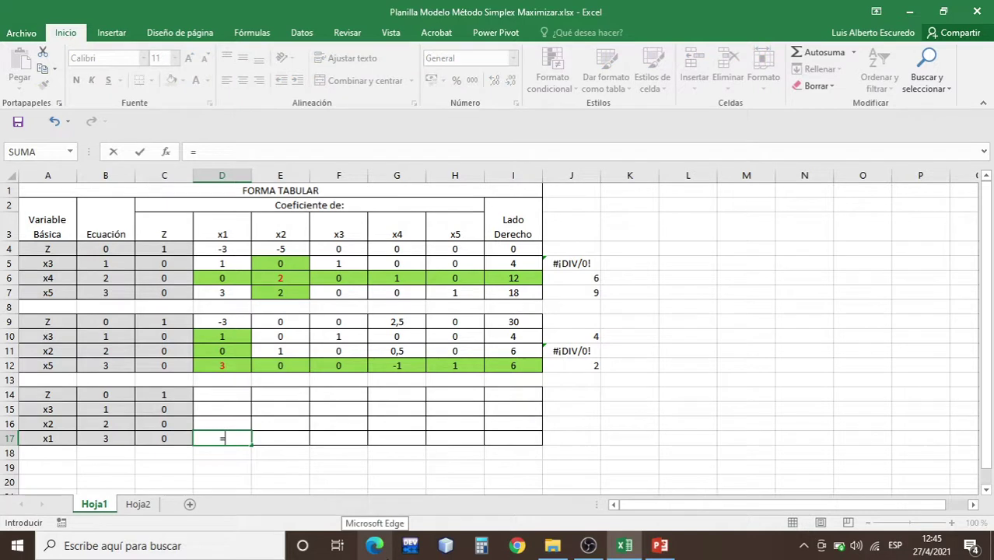
click(209, 365)
text(/3)
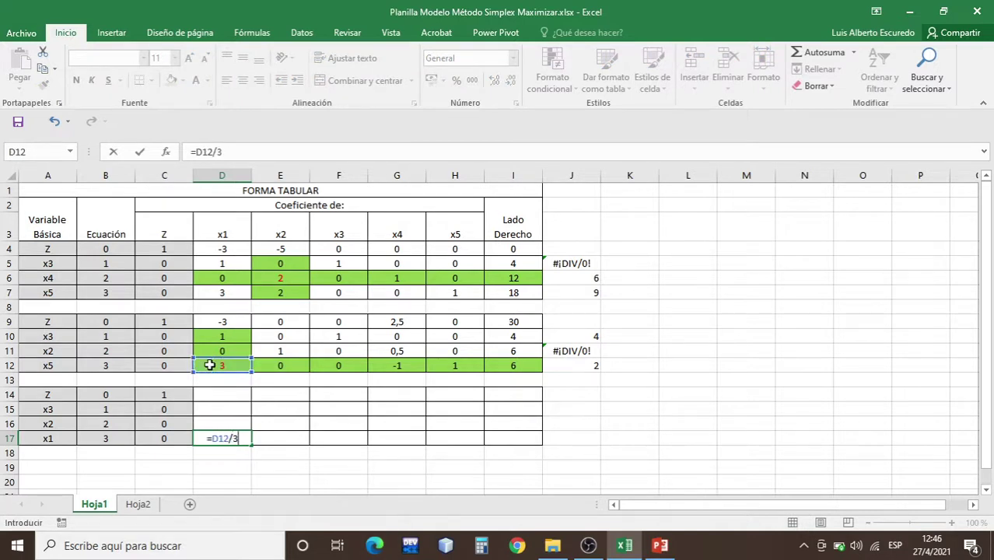
key(Return)
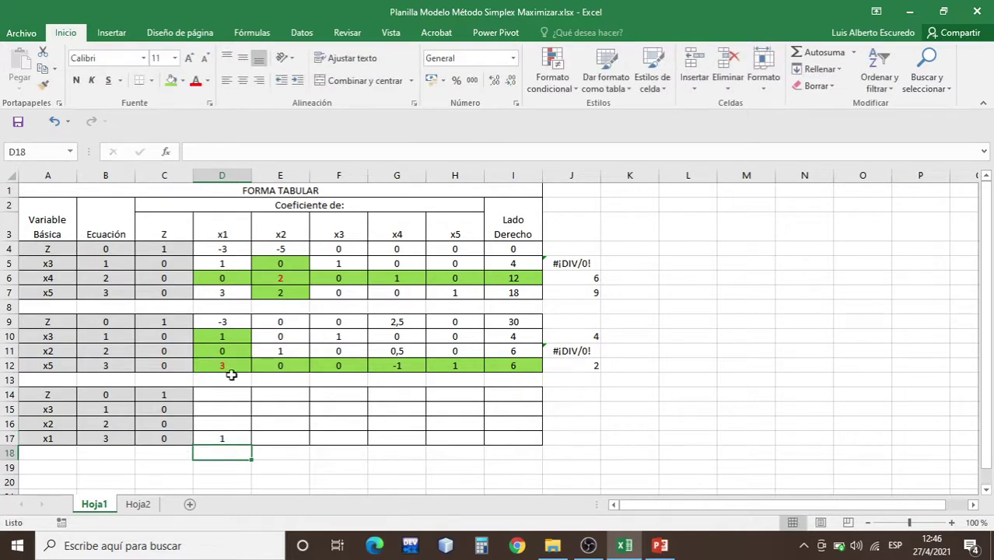
click(225, 440)
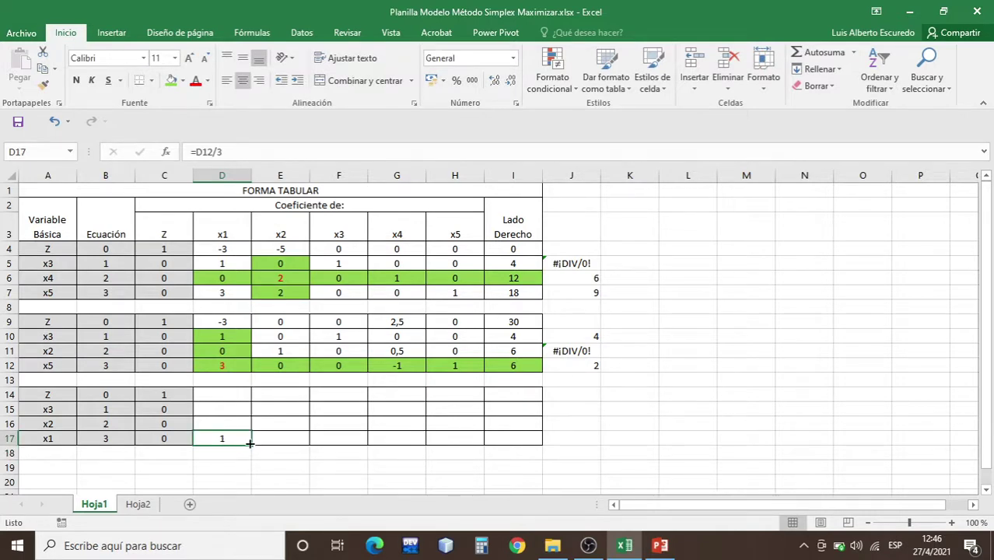
drag(250, 443, 513, 440)
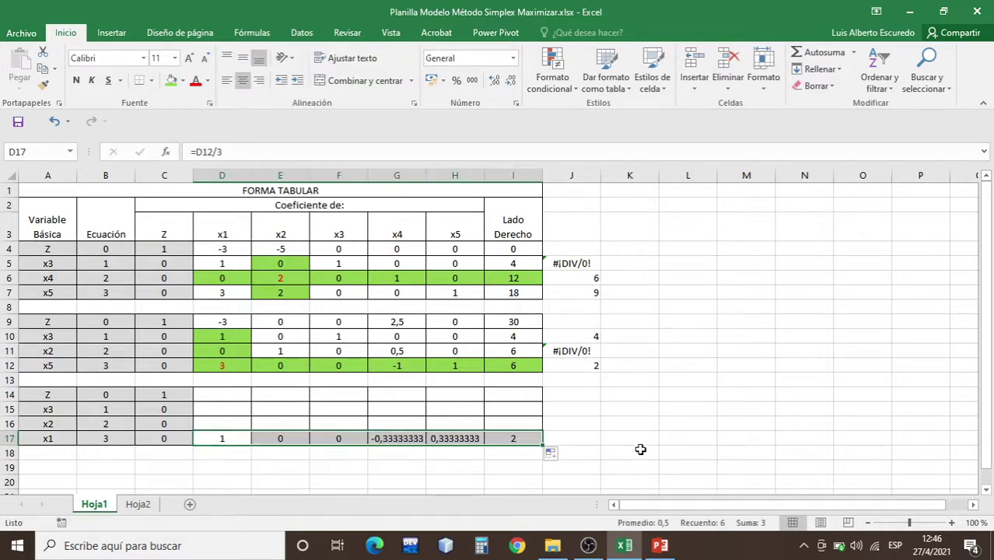
click(650, 438)
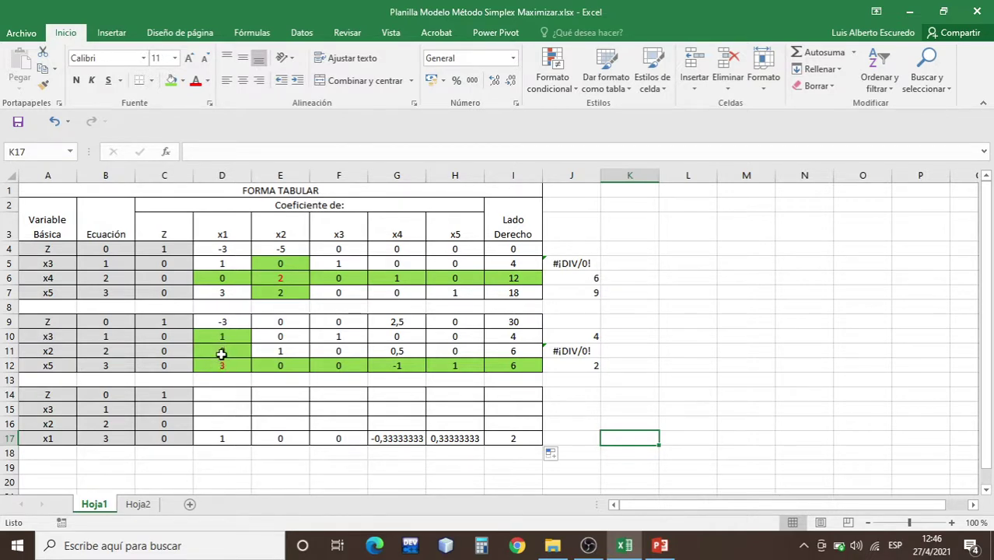
Copy the x2 row D11:I11 of the second tableau and paste only its values into the third tableau from D16
drag(221, 352, 518, 349)
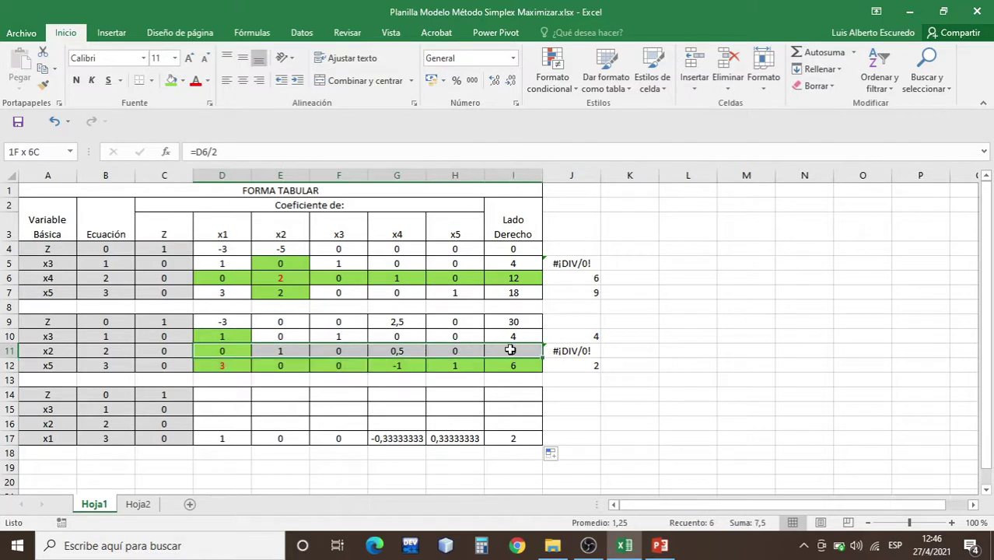
click(222, 424)
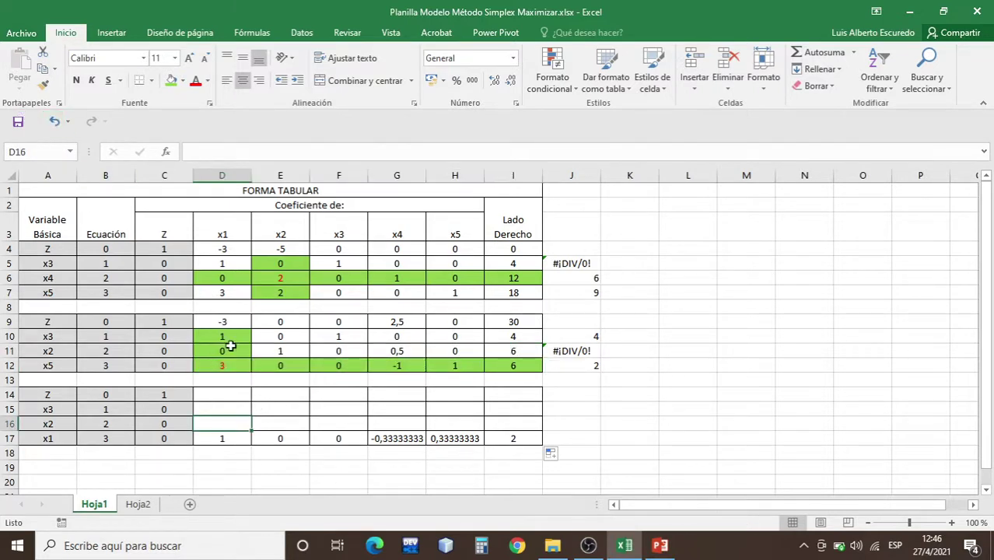
drag(224, 350, 496, 350)
click(43, 71)
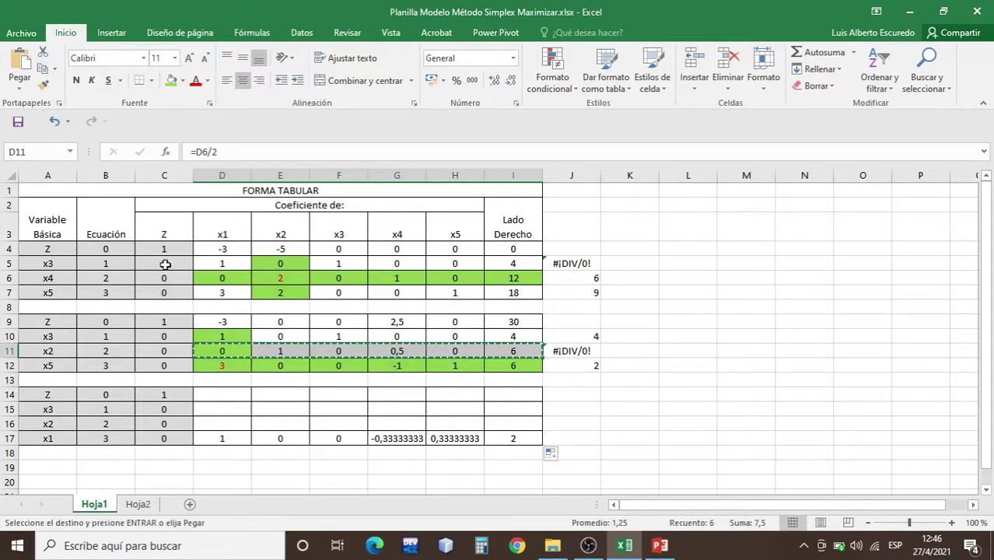
click(223, 424)
click(22, 92)
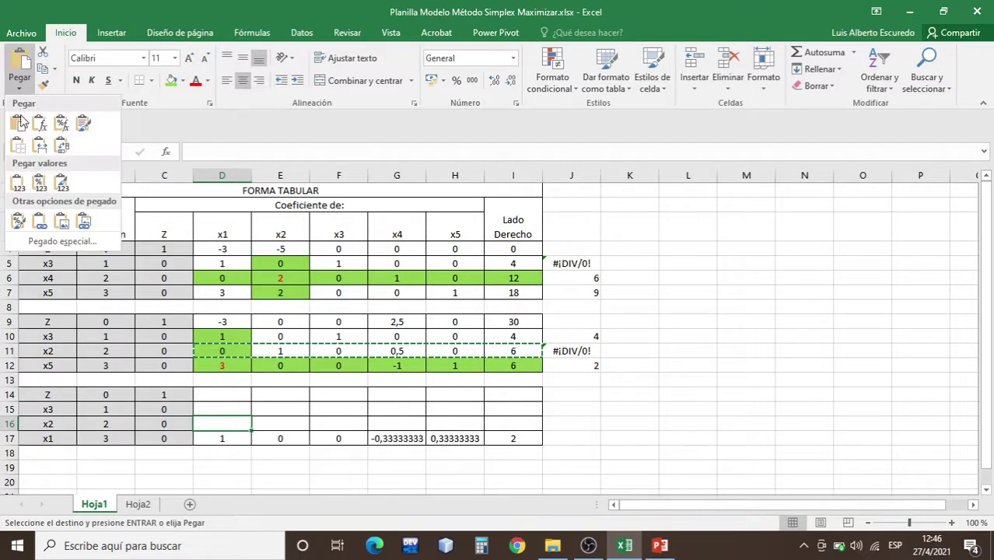
click(21, 187)
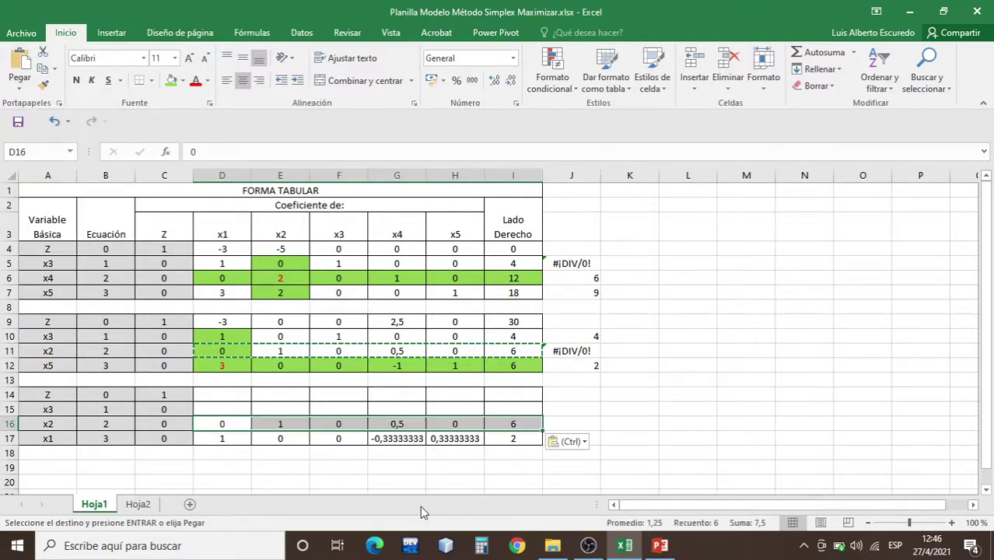
click(222, 336)
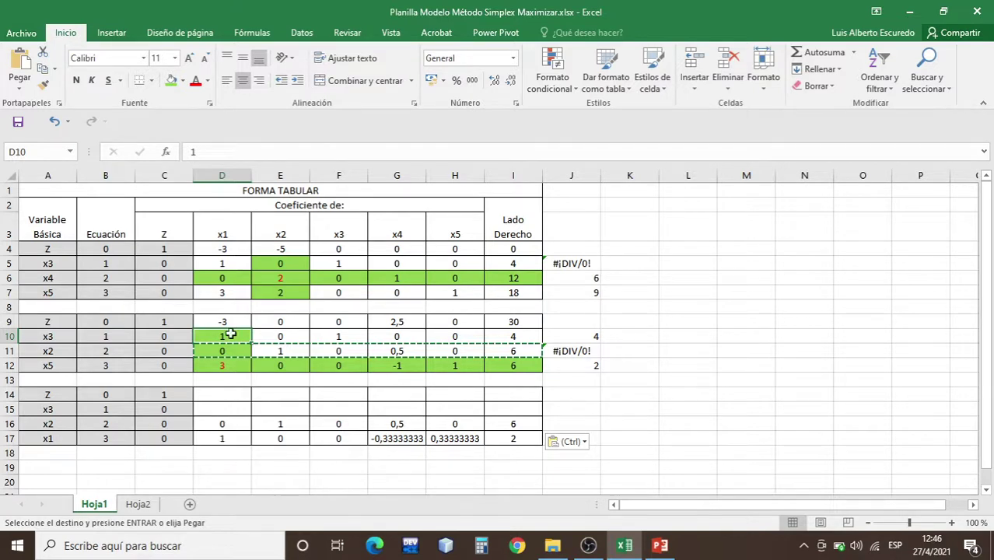
click(233, 412)
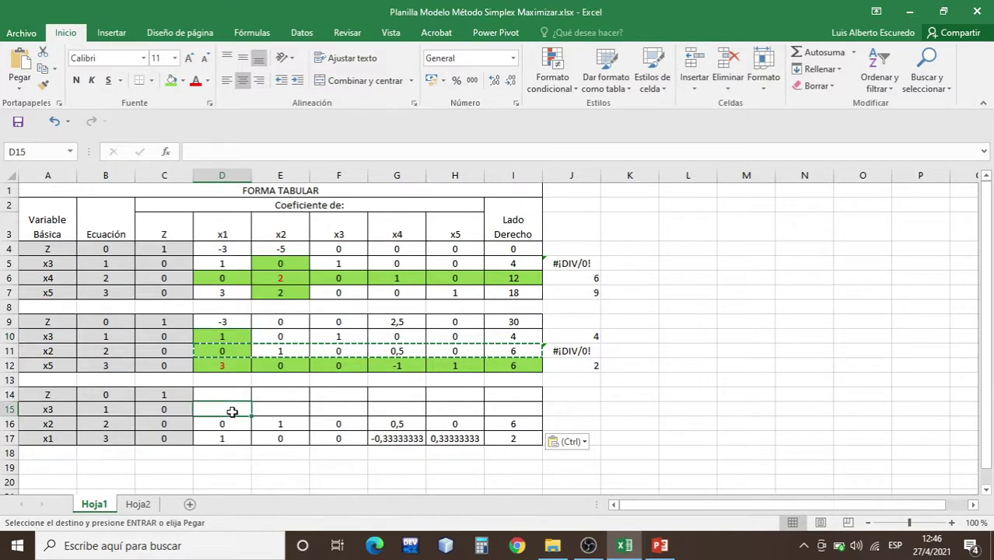
text(=)
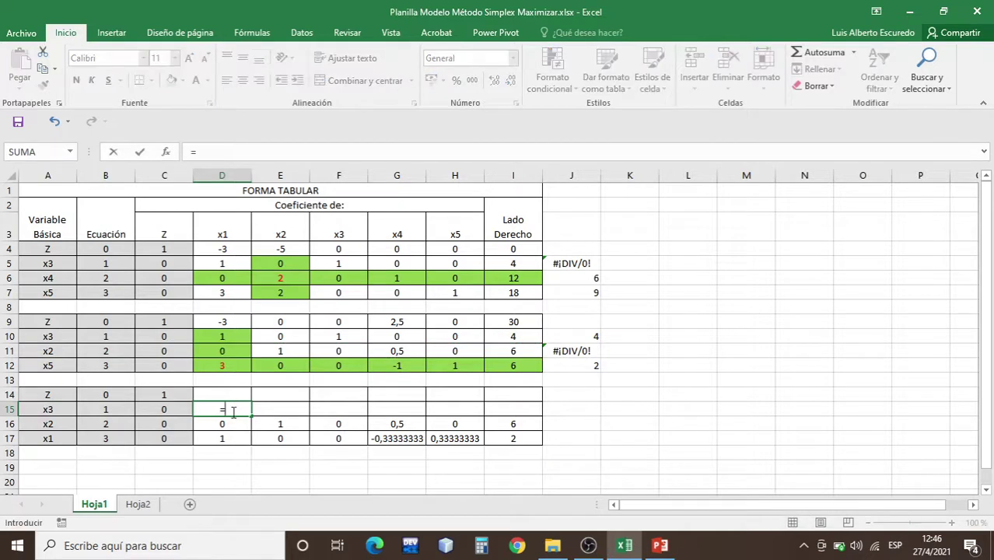
text((-1))
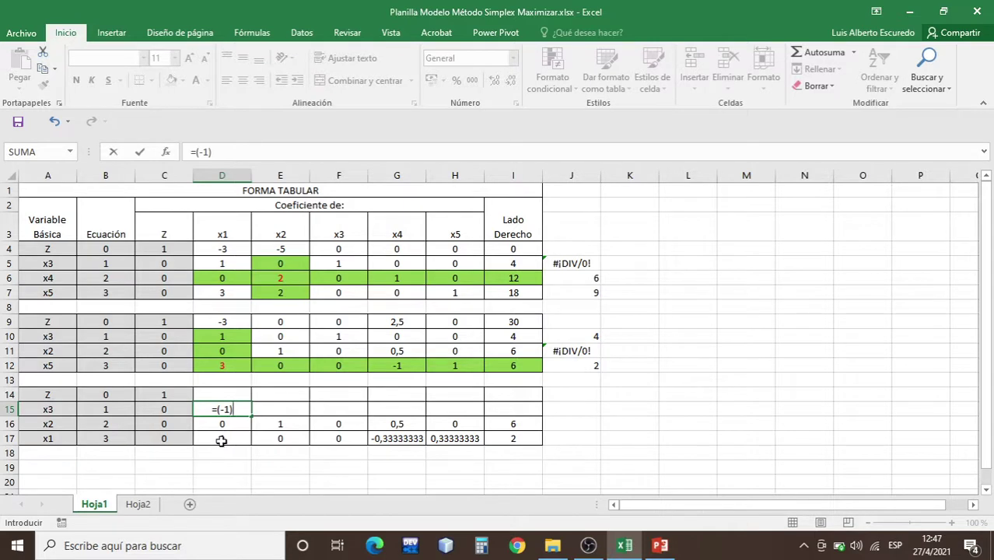
click(222, 441)
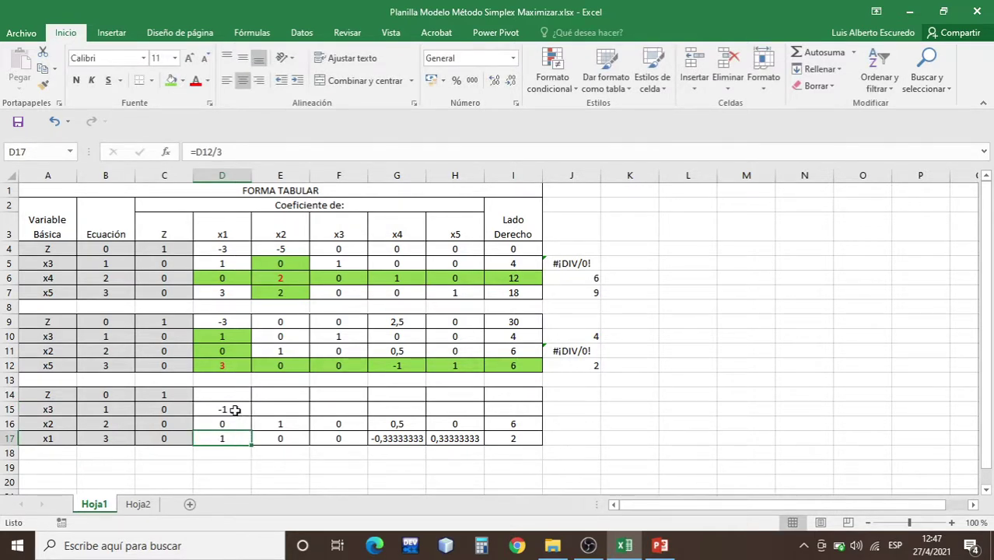
click(235, 410)
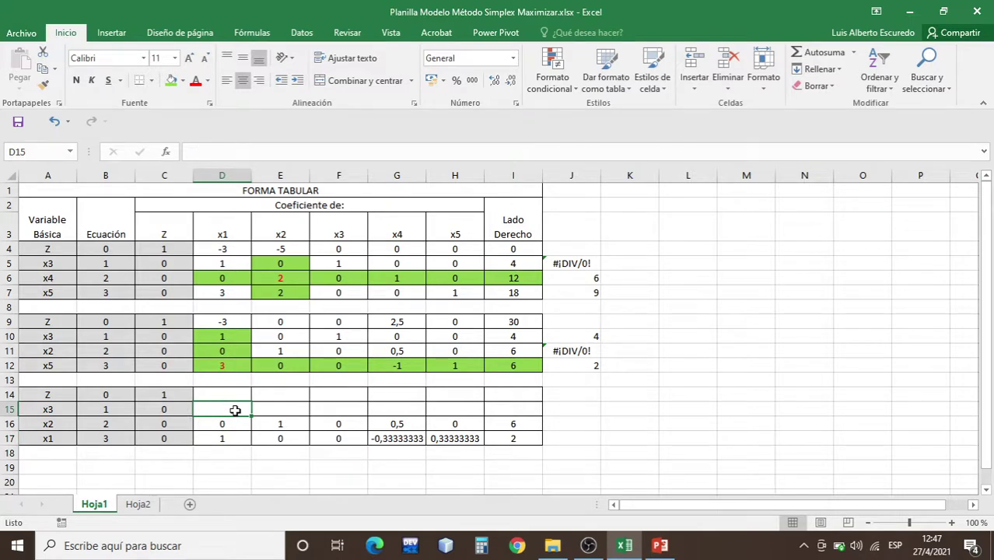
text(=(-1)*)
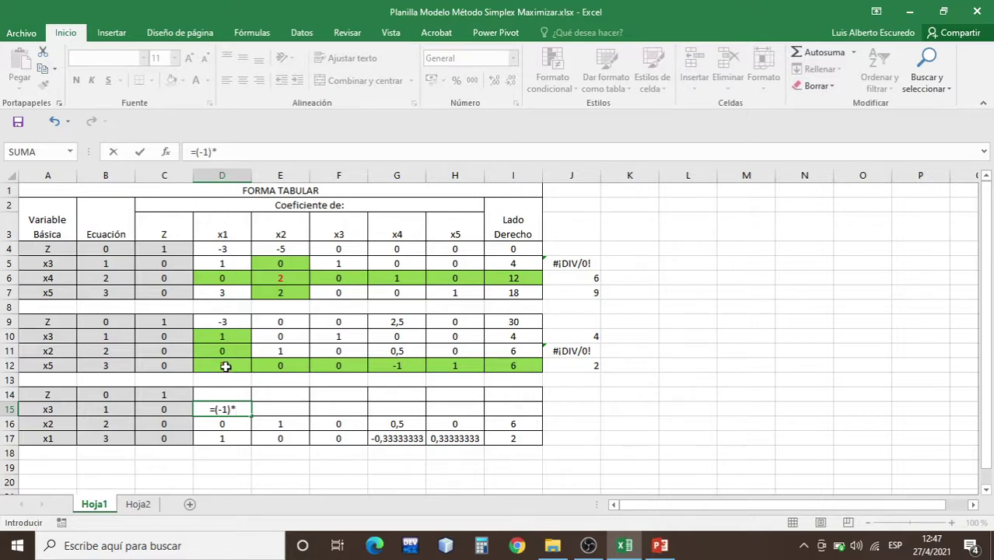
click(225, 366)
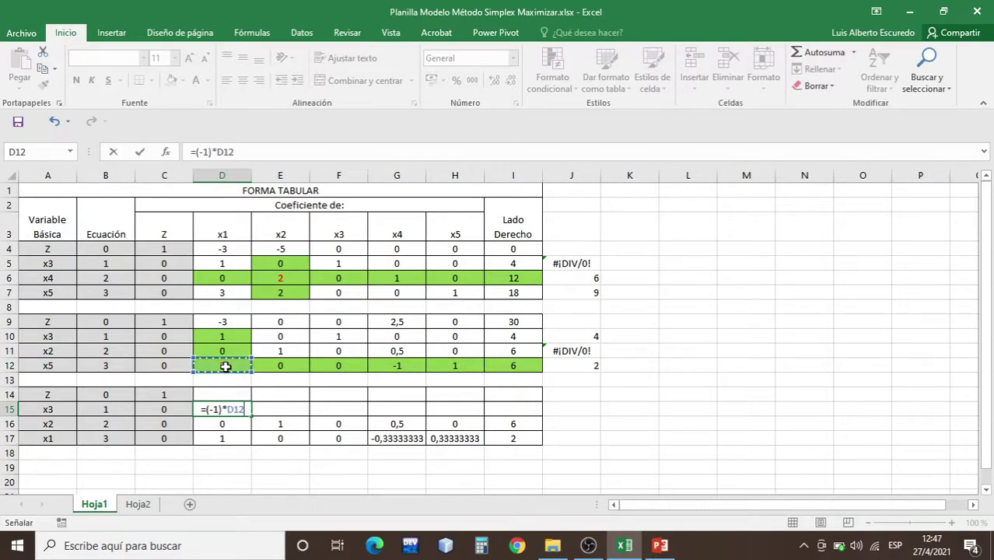
text(+)
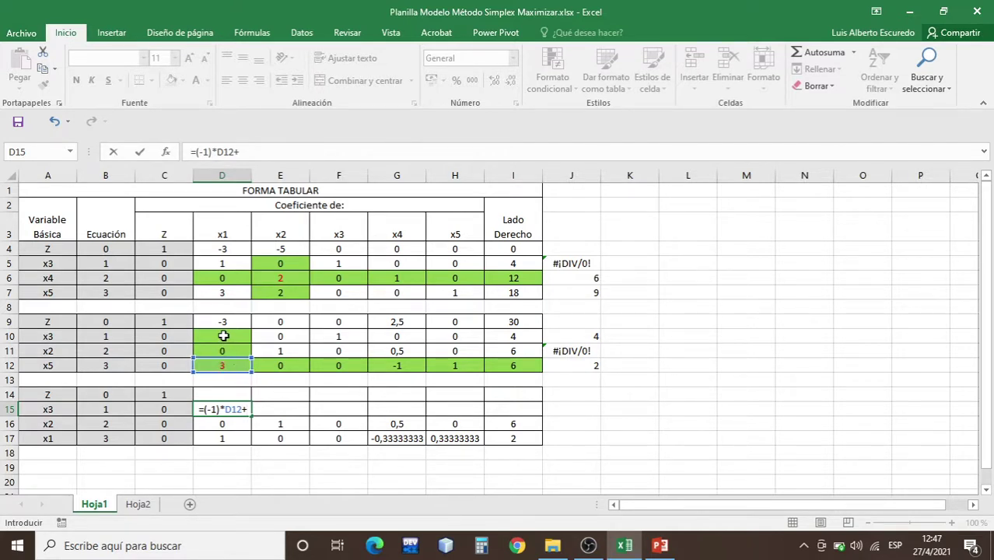
click(223, 336)
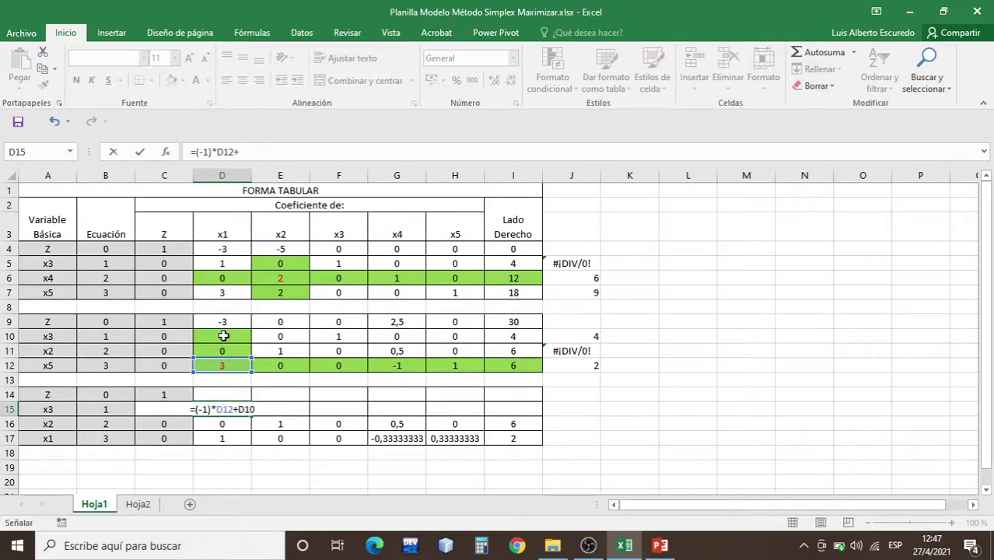
key(Return)
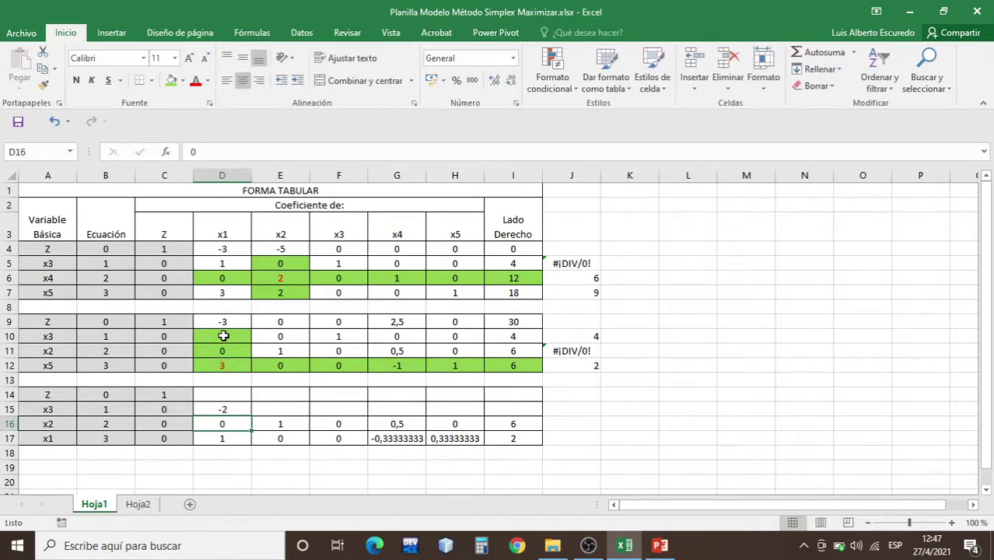
click(238, 411)
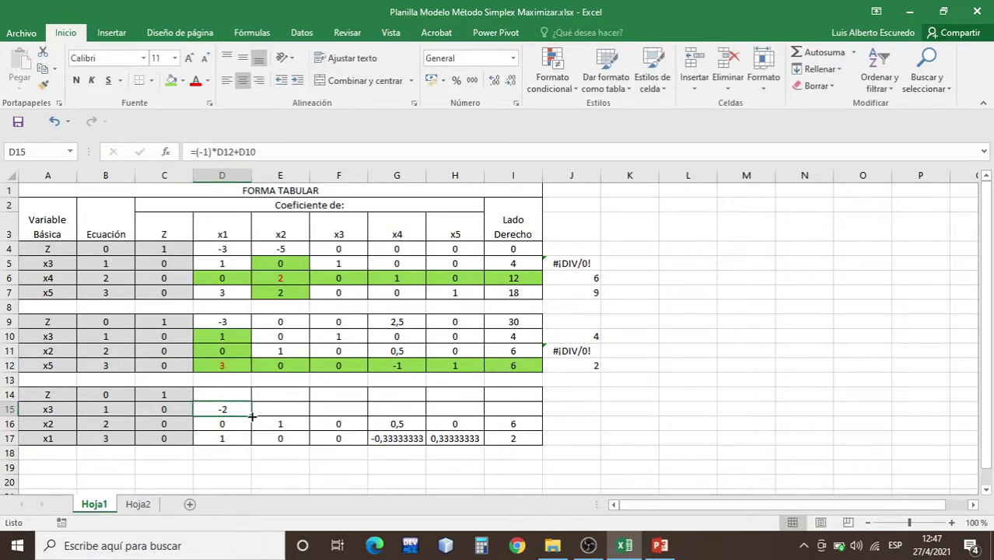
mouse_move(251, 418)
mouse_down()
mouse_move(507, 424)
mouse_move(351, 409)
mouse_move(244, 419)
mouse_up()
key(Delete)
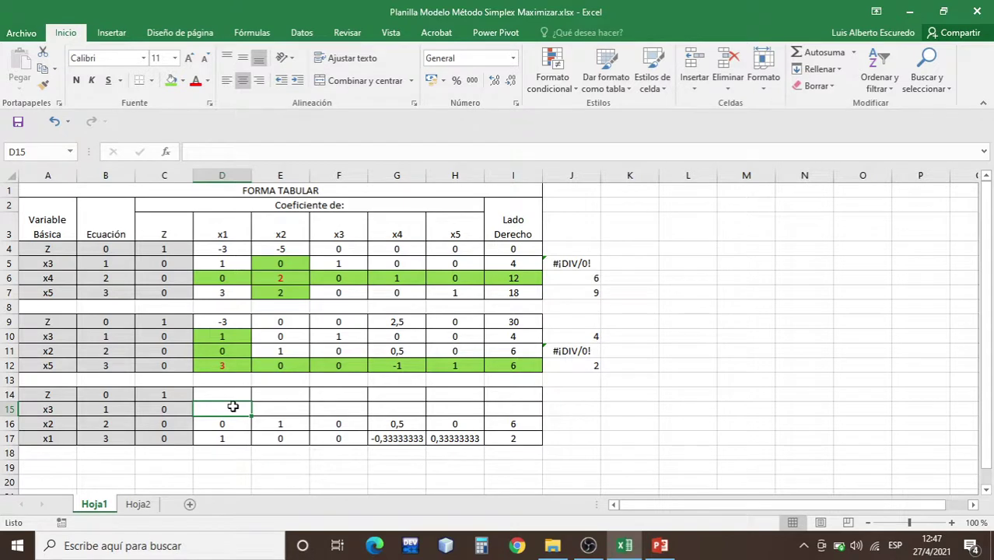
Calculate the new x3 row by entering =(-1)*D17+D10 in D15 and copying the formula across to I15
text(=()
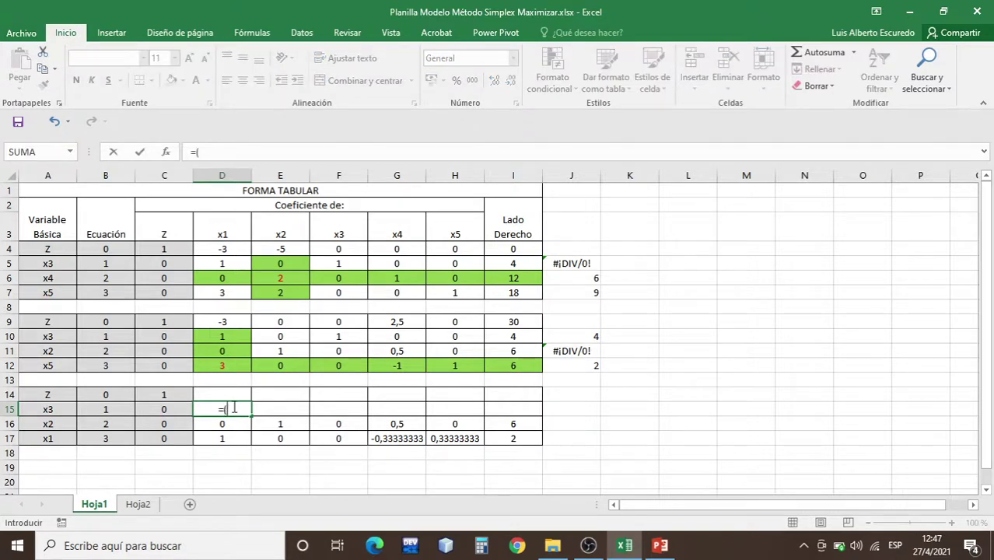
text(-1)*)
click(226, 439)
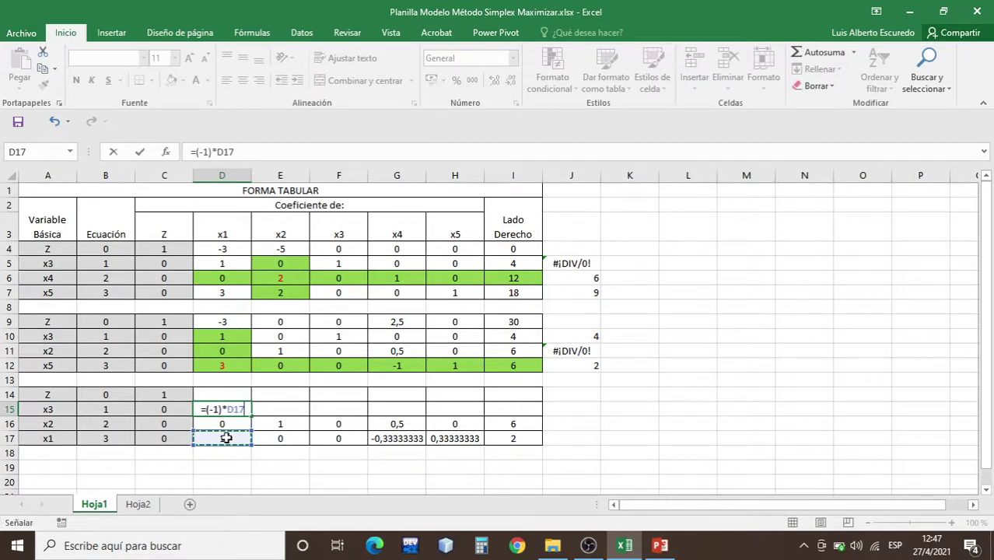
text(+)
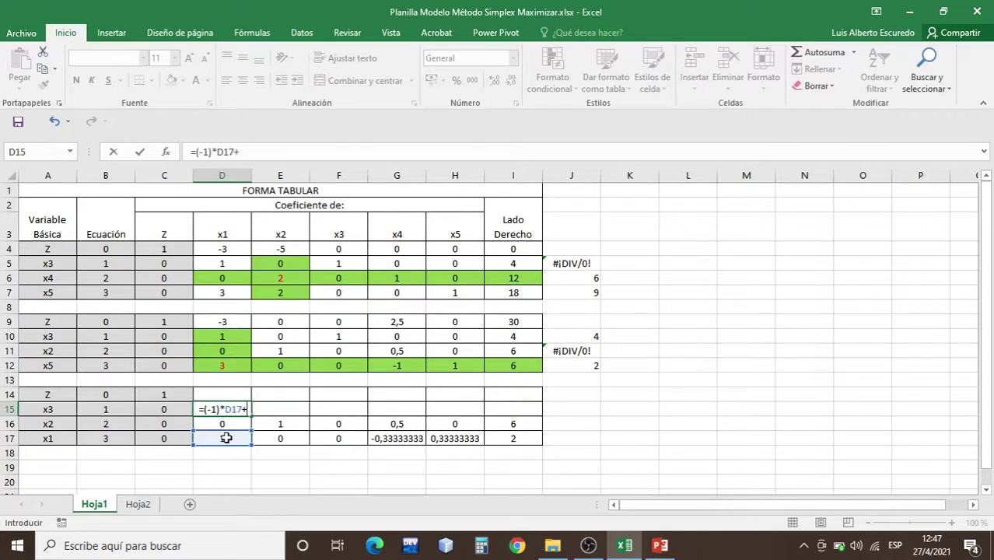
click(226, 337)
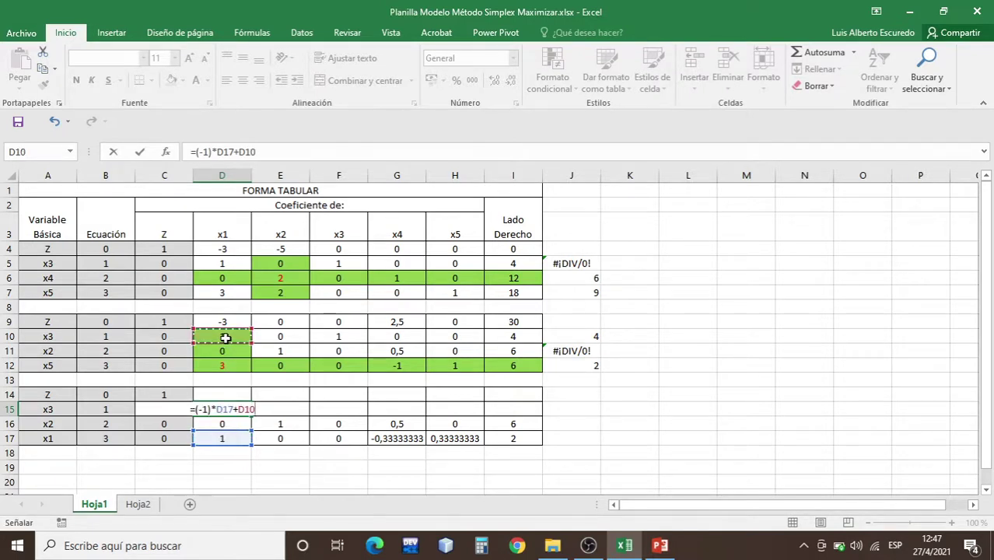
key(Return)
click(223, 409)
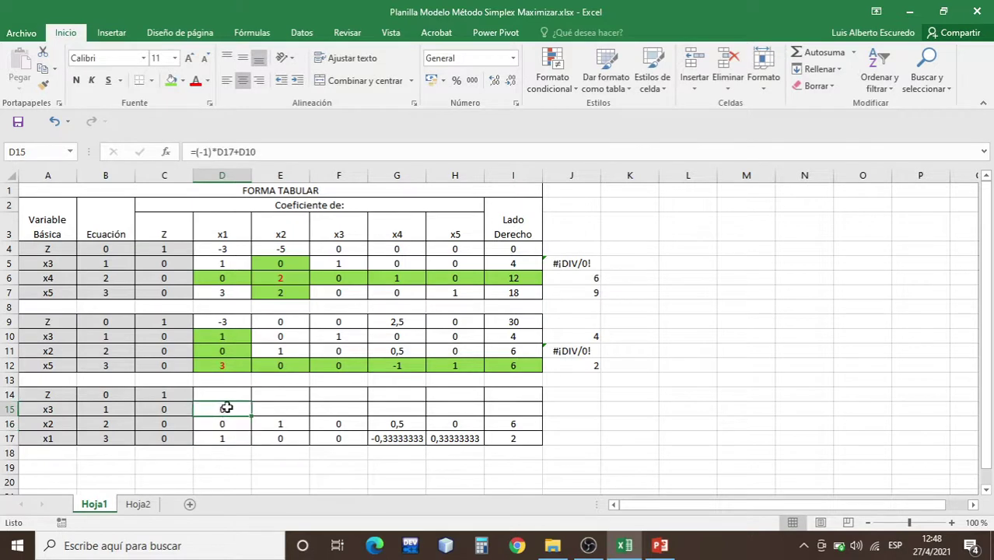
drag(244, 417, 514, 423)
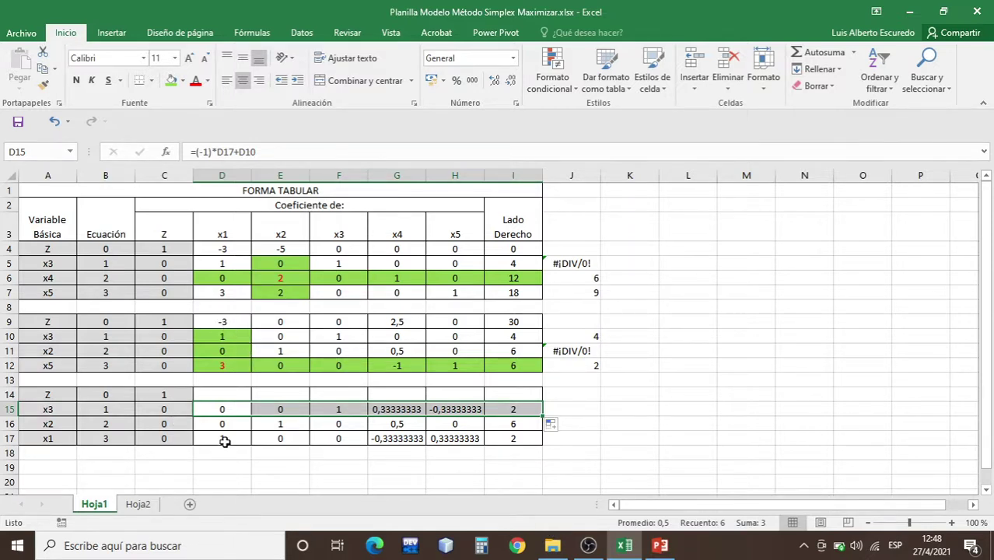
Calculate the new Z row by entering =3*D17+D9 in D14 and copying the formula across to I14
click(228, 394)
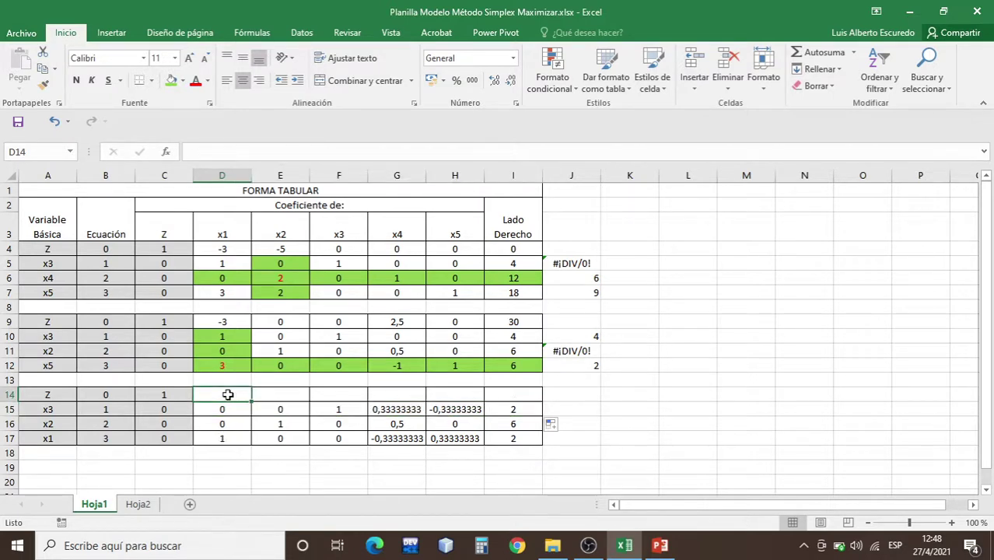
text(=3)
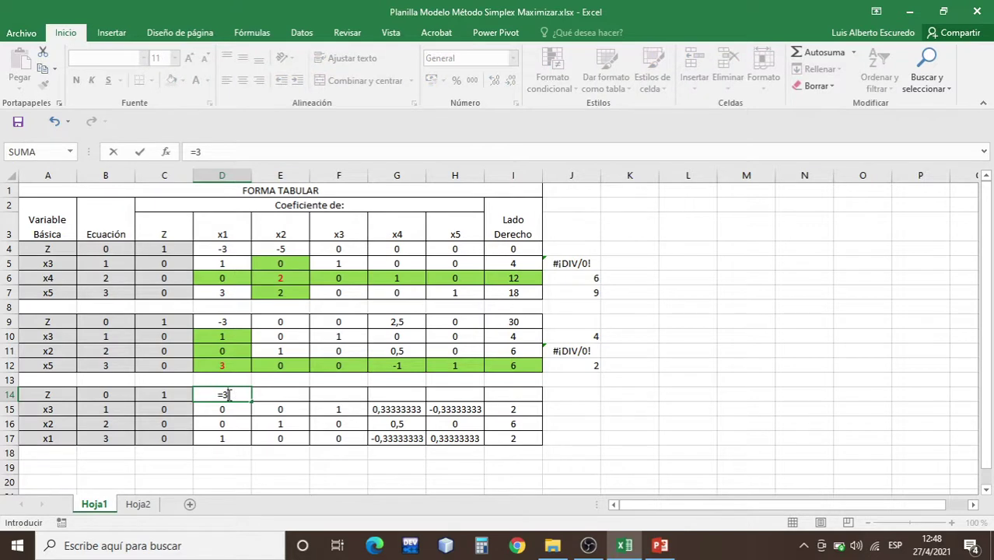
text(*)
click(216, 437)
text(+)
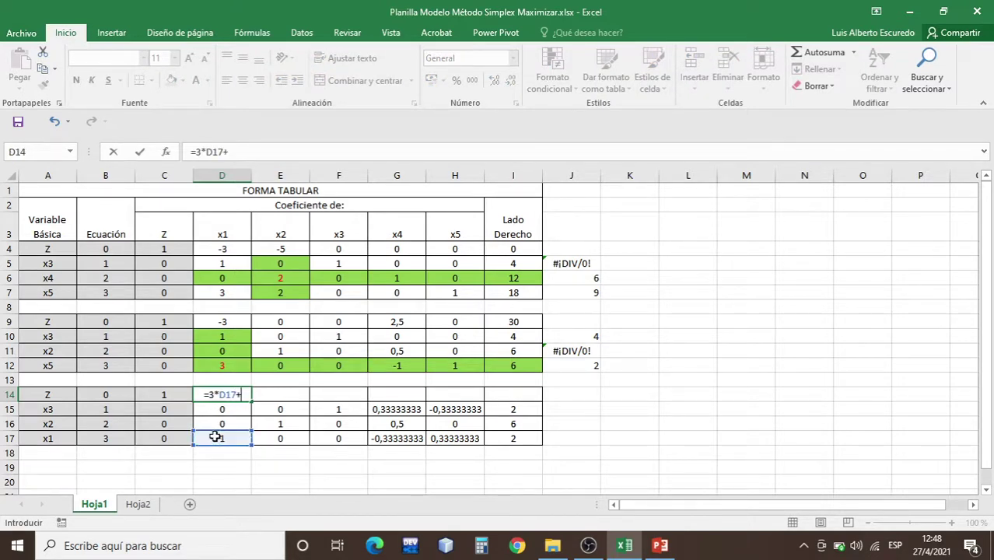
click(221, 322)
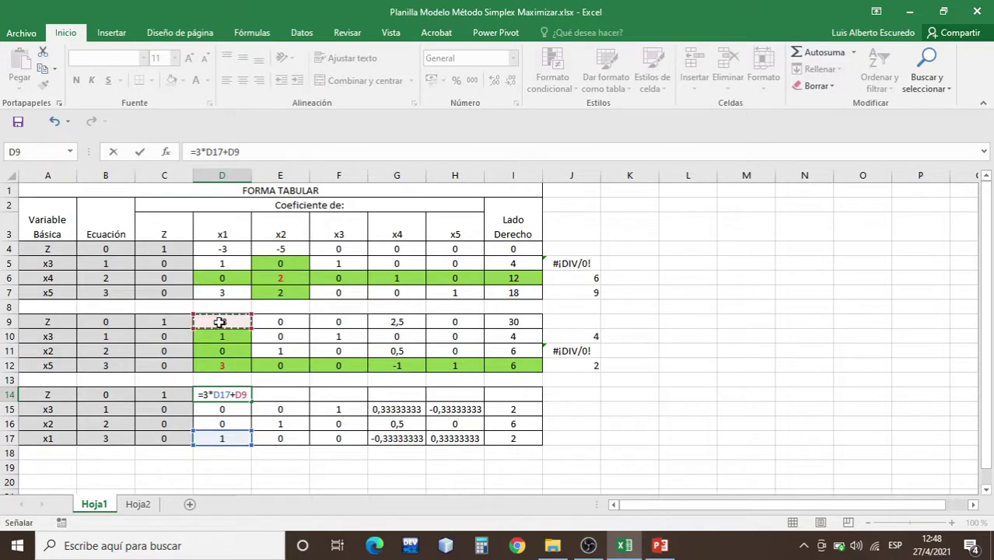
key(Return)
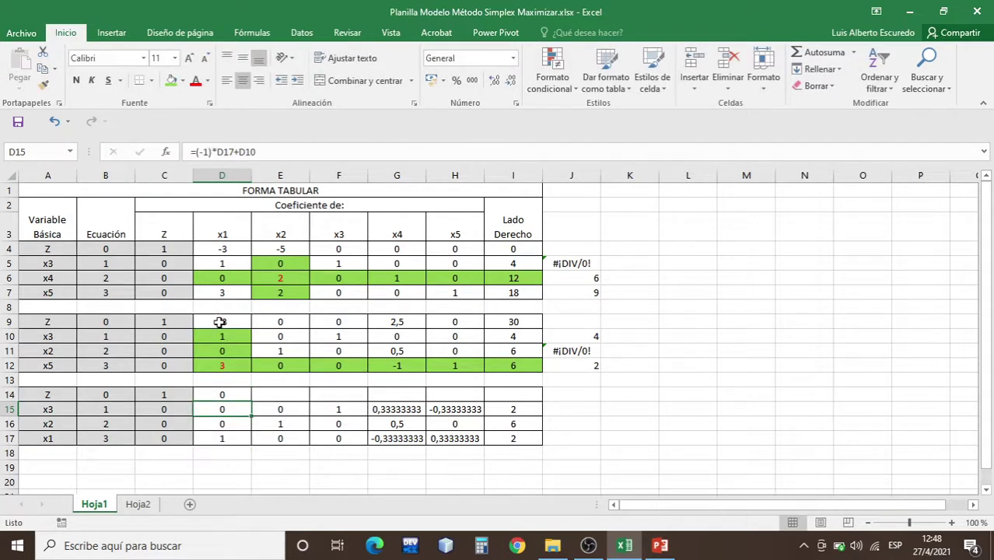
click(236, 395)
drag(250, 401, 513, 406)
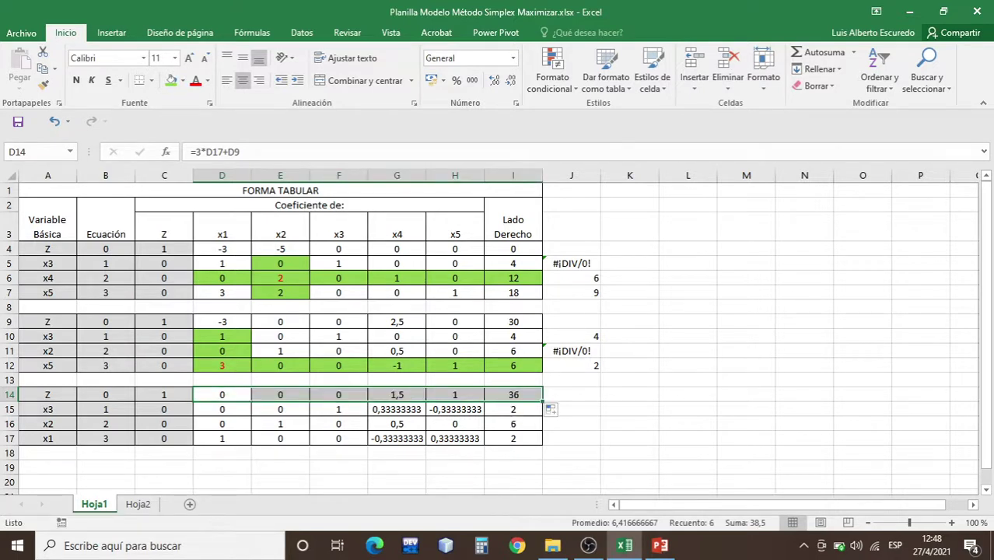
click(666, 407)
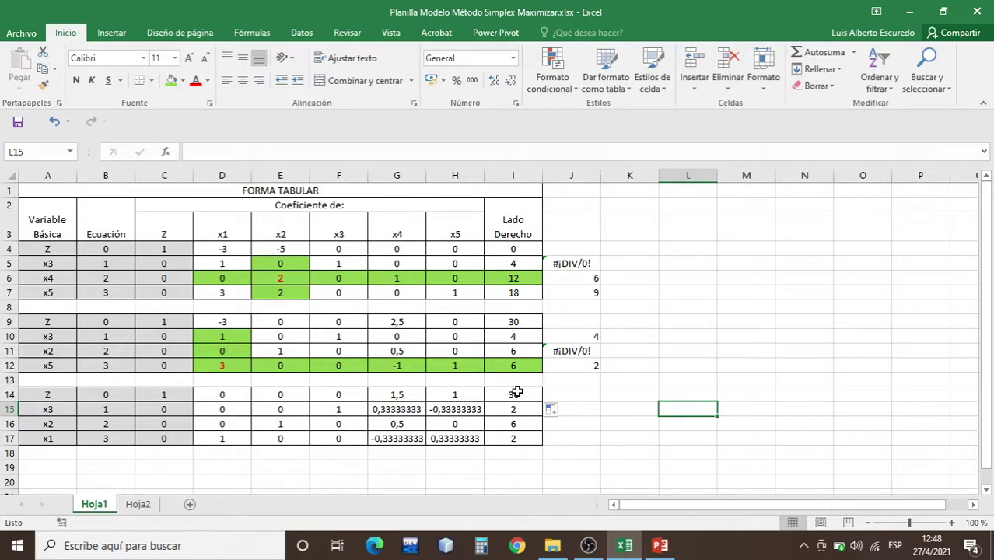
Fill the x1 and x2 labels in A17 and A16 and their right-side values in I17 and I16 with green
click(47, 439)
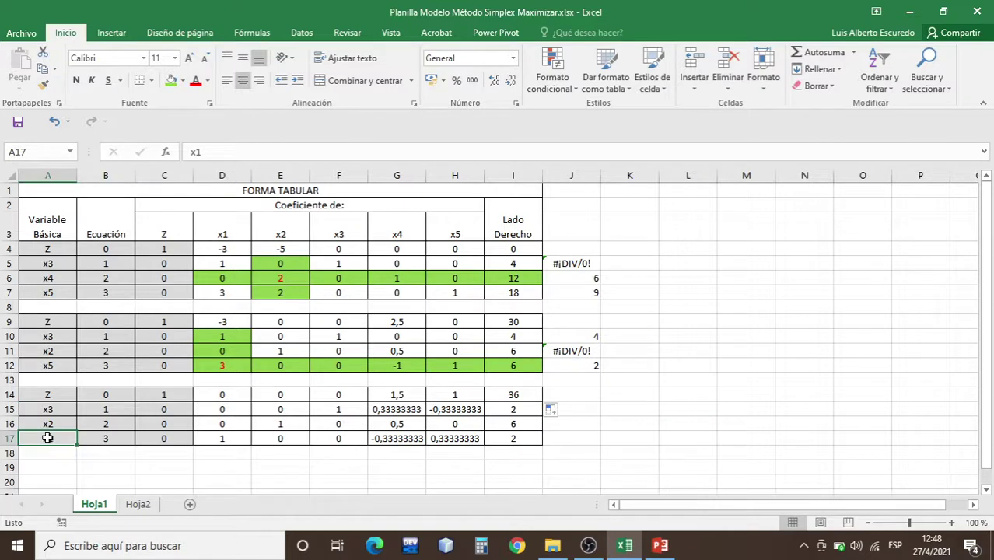
click(171, 81)
click(506, 439)
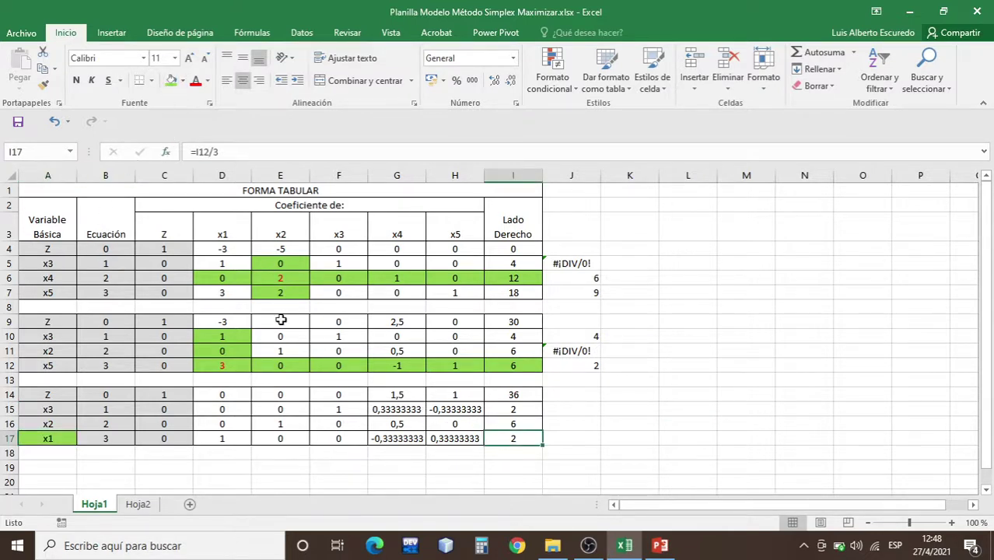
click(171, 80)
click(58, 423)
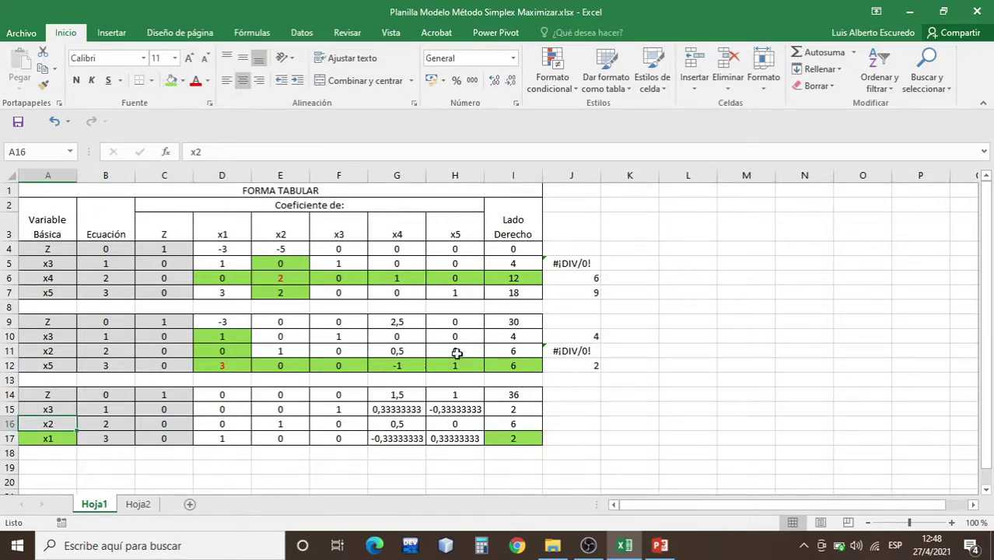
click(172, 80)
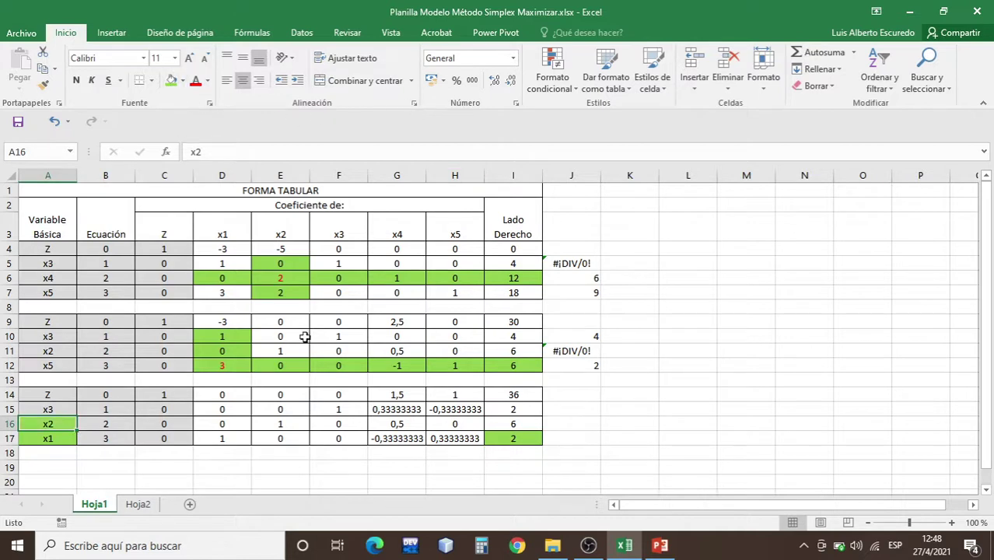
click(498, 424)
click(171, 81)
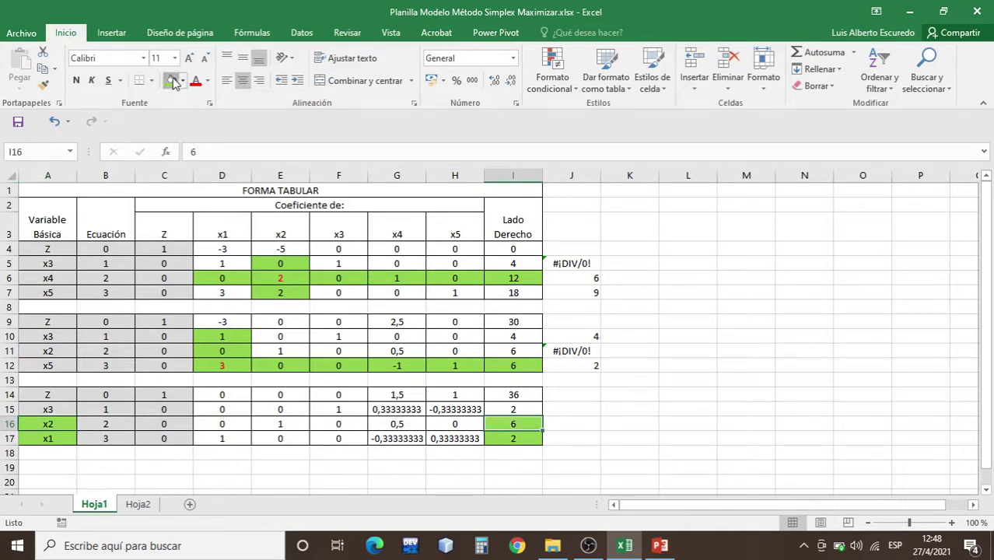
Highlight the Z label in A14 and its right-side value in I14 with the same green fill
click(48, 395)
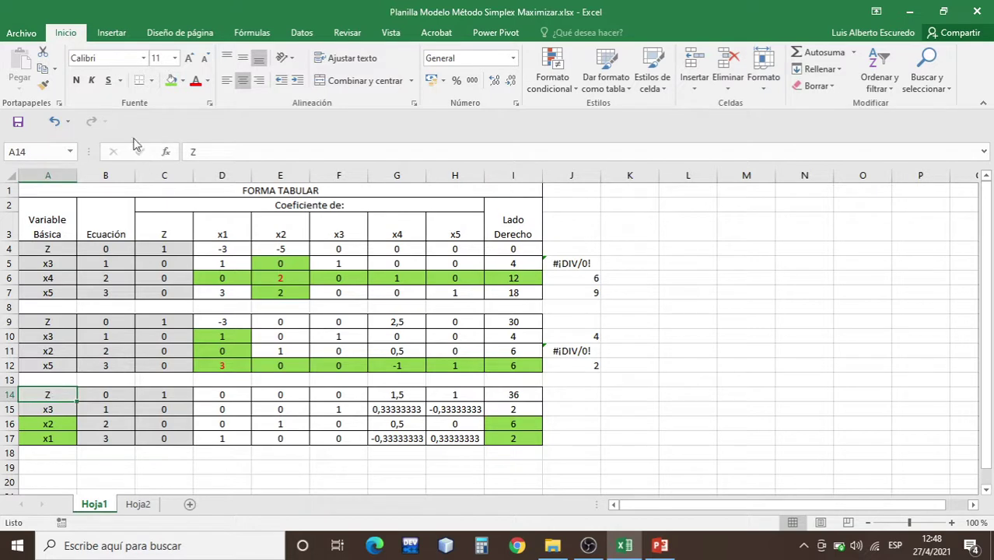
click(171, 80)
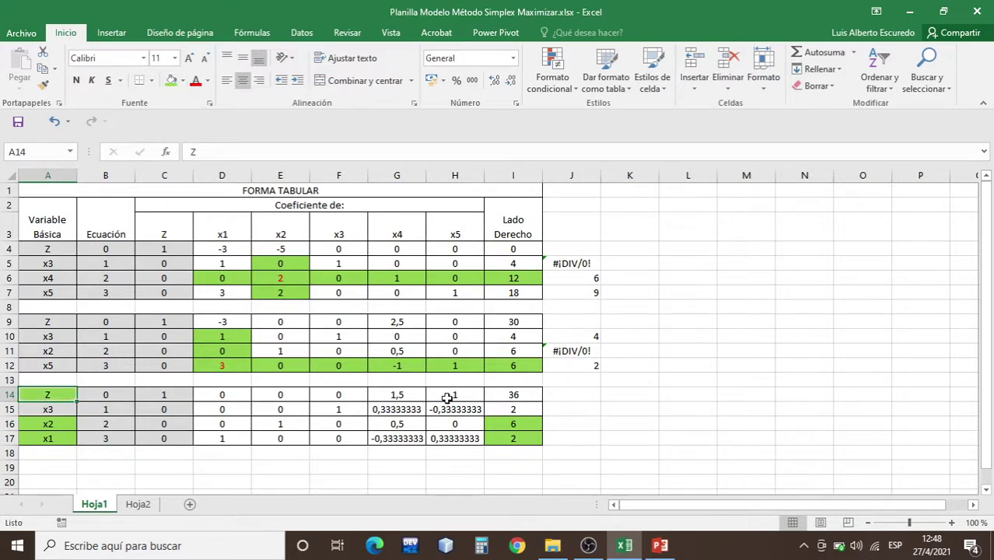
click(496, 394)
click(171, 80)
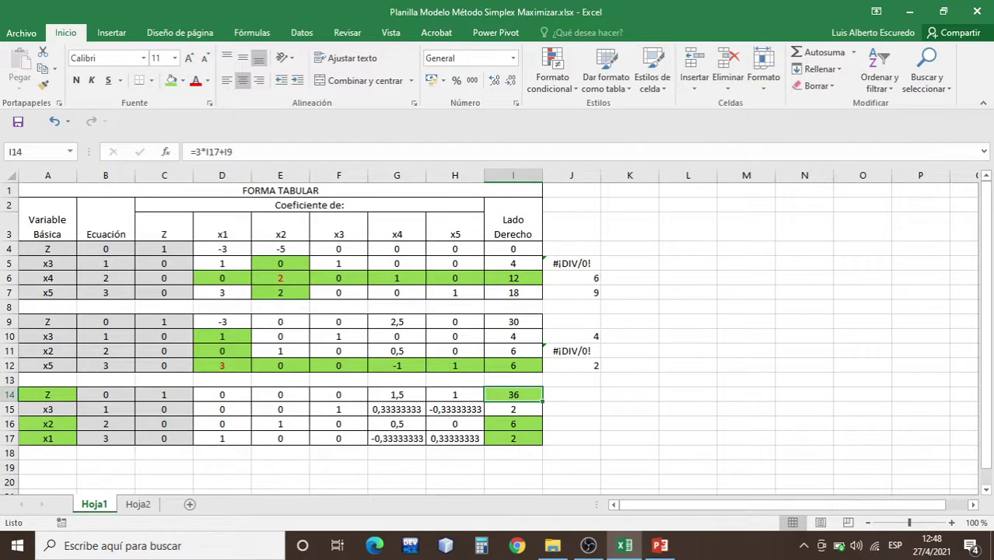
Switch to the PowerPoint presentation, check the Resultados Finales slide against the third tableau, and return to the Excel workbook
click(660, 545)
scroll(45, 464, down, 6)
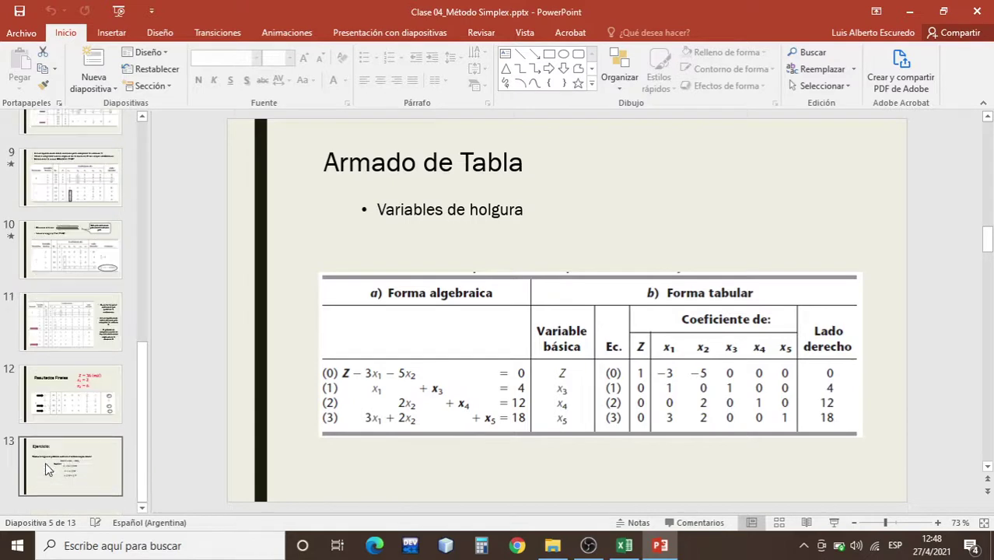
click(89, 401)
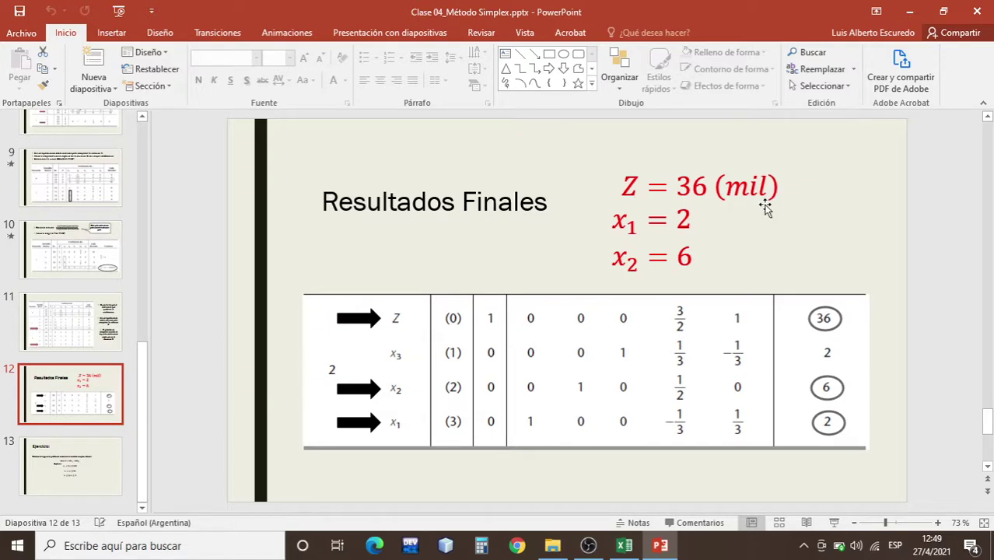
click(626, 547)
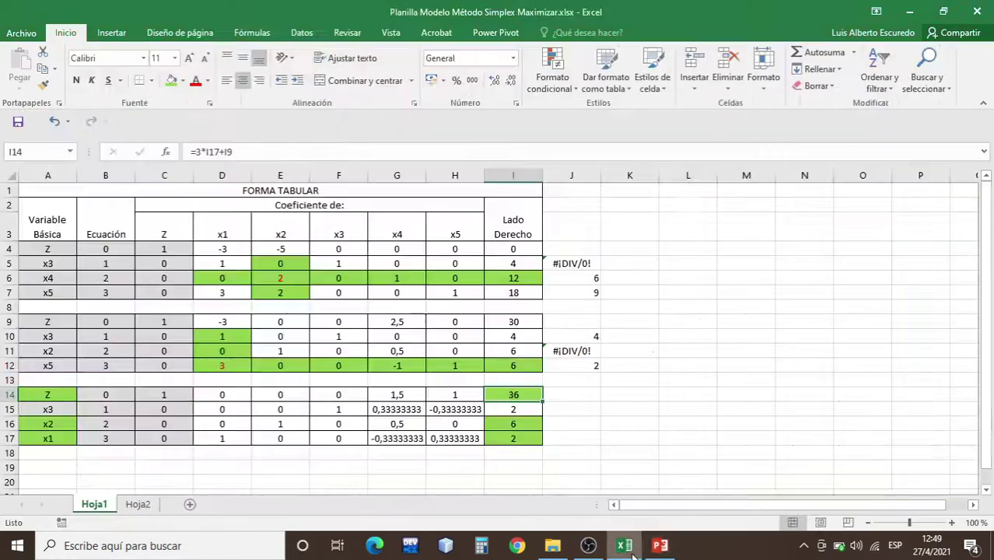